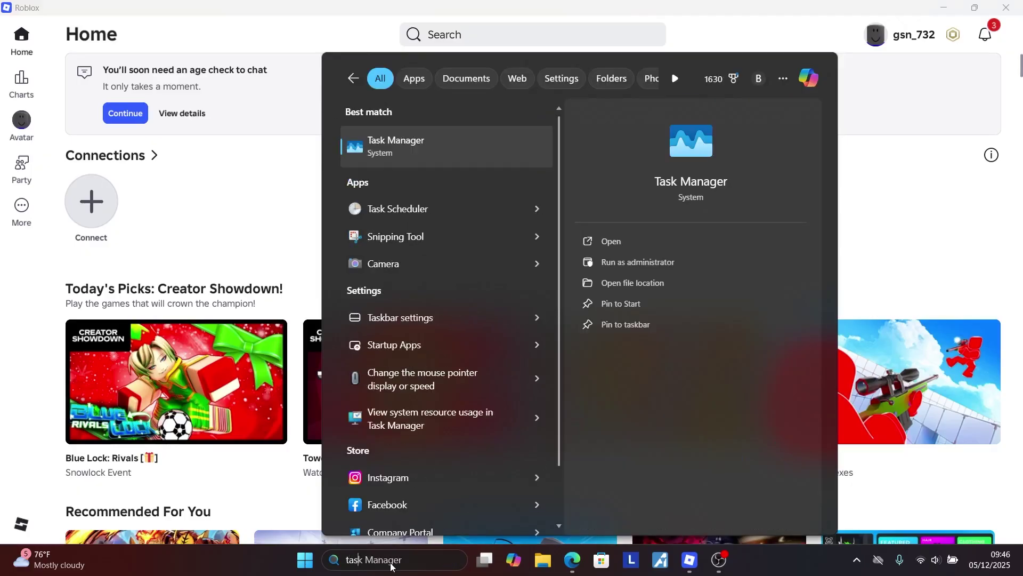
Step: End the Roblox Game Client process in a maximized Task Manager, then close Task Manager
{"action": "left_click", "coordinate": [651, 233]}
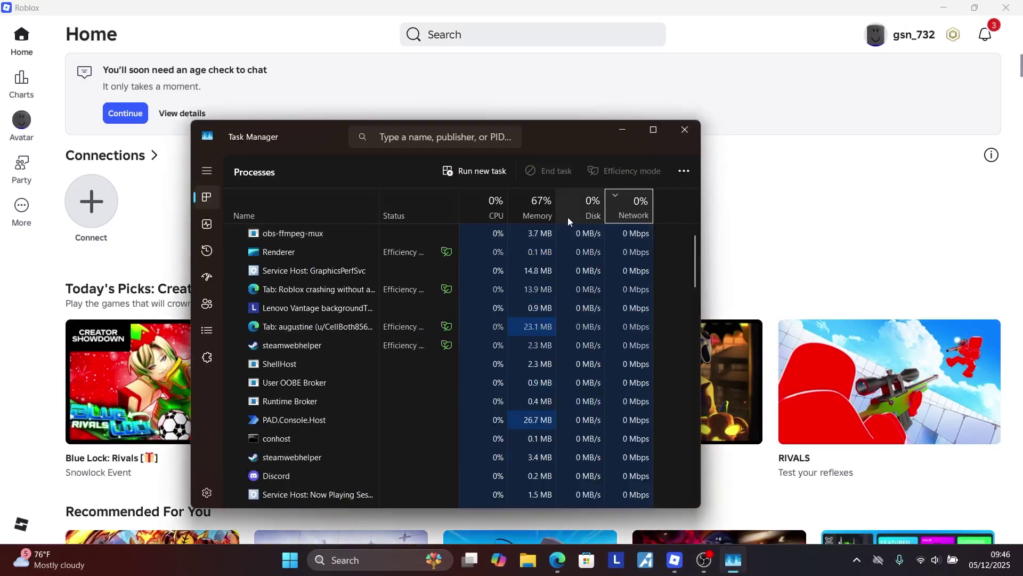
{"action": "left_click", "coordinate": [654, 130]}
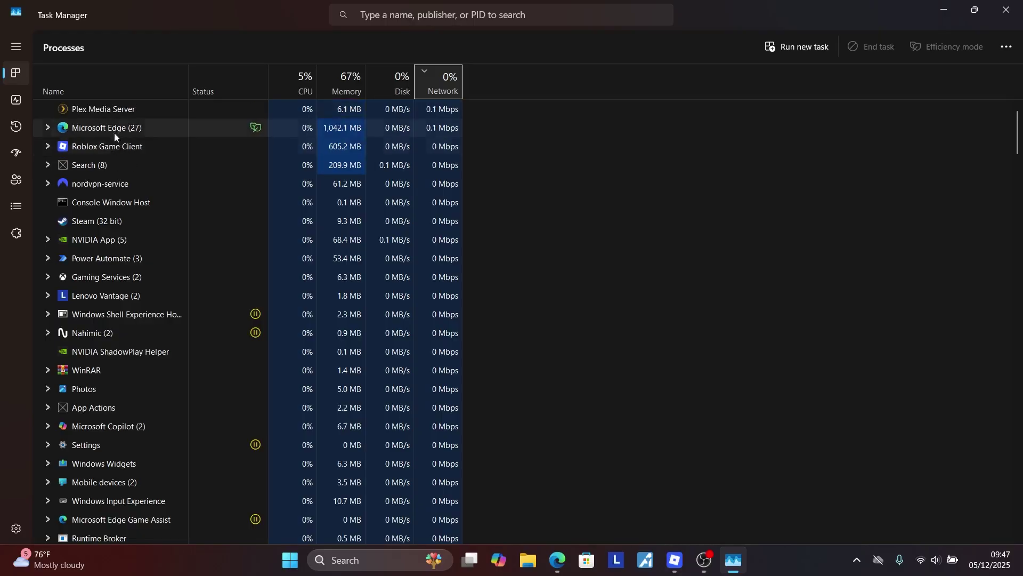
{"action": "right_click", "coordinate": [107, 145]}
{"action": "left_click", "coordinate": [100, 164]}
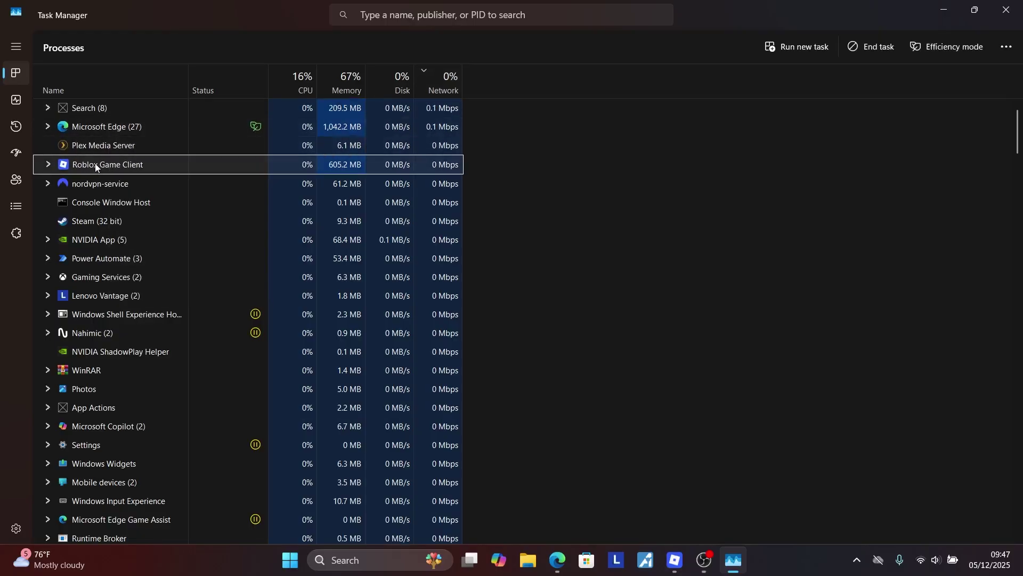
{"action": "right_click", "coordinate": [95, 163]}
{"action": "left_click", "coordinate": [117, 188]}
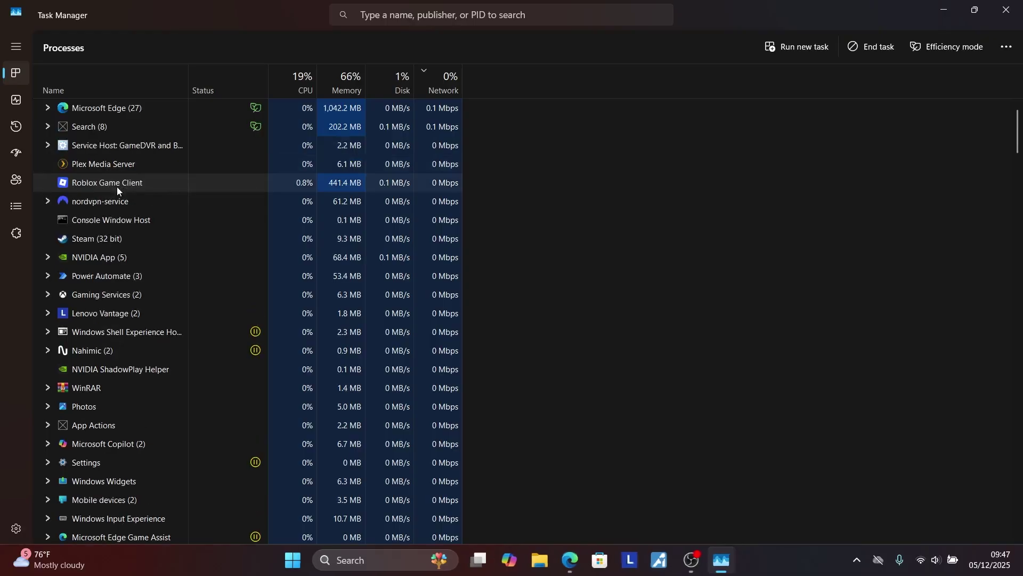
{"action": "left_click", "coordinate": [1007, 11]}
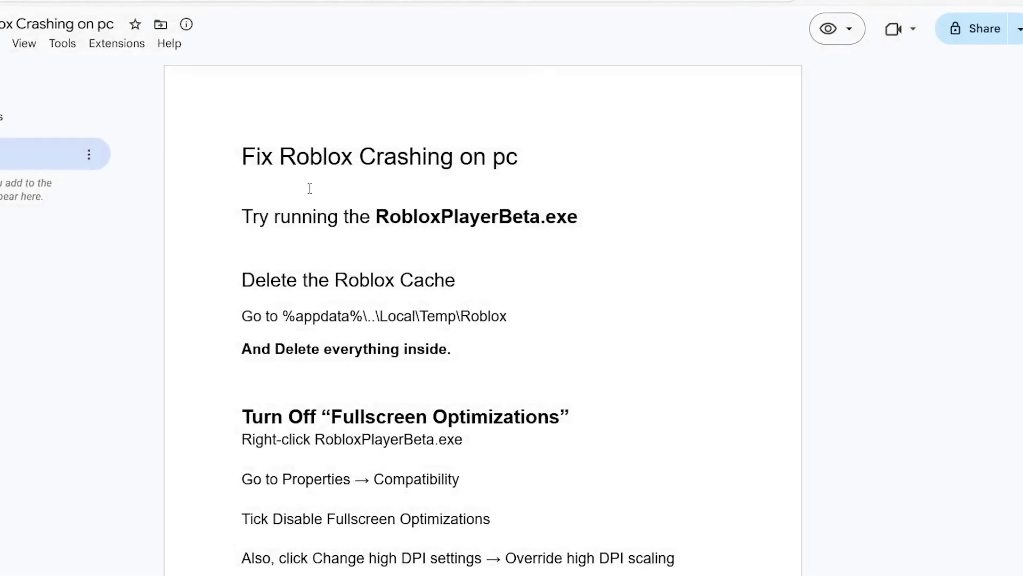
Step: Highlight the 'Try running the RobloxPlayerBeta.exe' line and bring up the Run prompt with %appdata%\
{"action": "left_click_drag", "start_coordinate": [75, 185], "coordinate": [722, 185]}
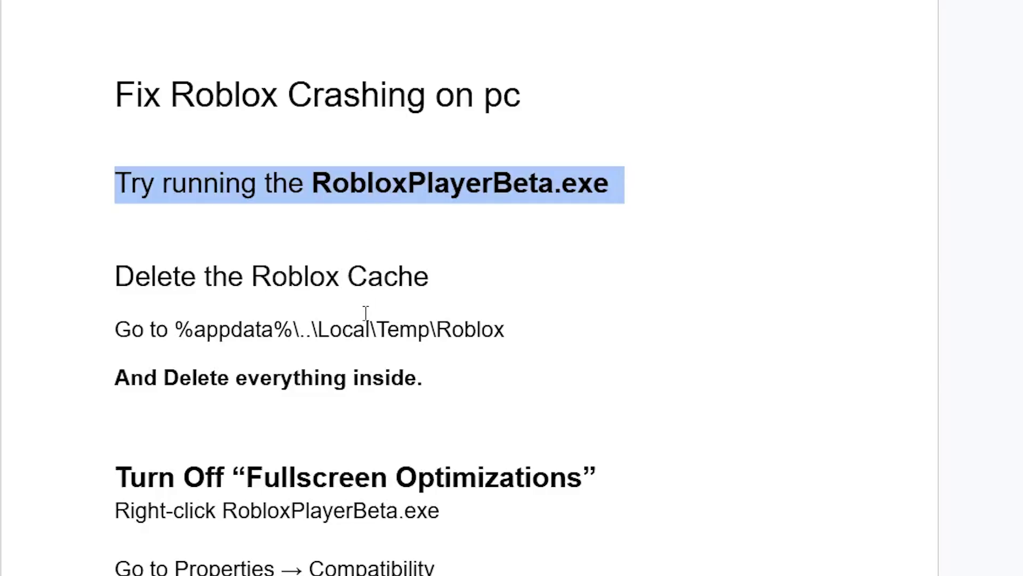
{"action": "key", "text": "super+r"}
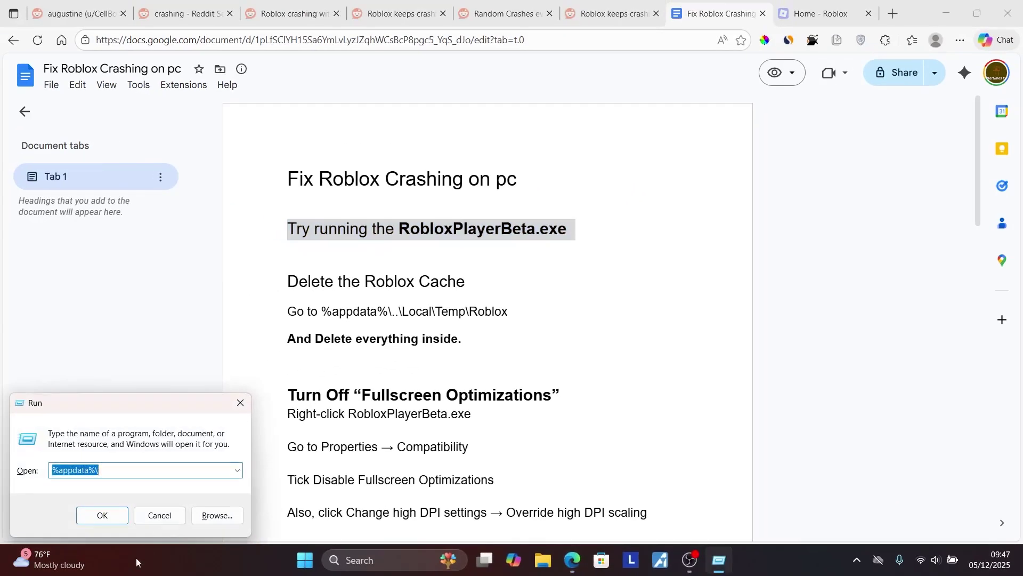
Step: Open %appdata%\ and navigate to AppData\Local\Roblox\Versions\version-4aeb17bd13994560
{"action": "left_click", "coordinate": [127, 471]}
{"action": "left_click", "coordinate": [116, 516]}
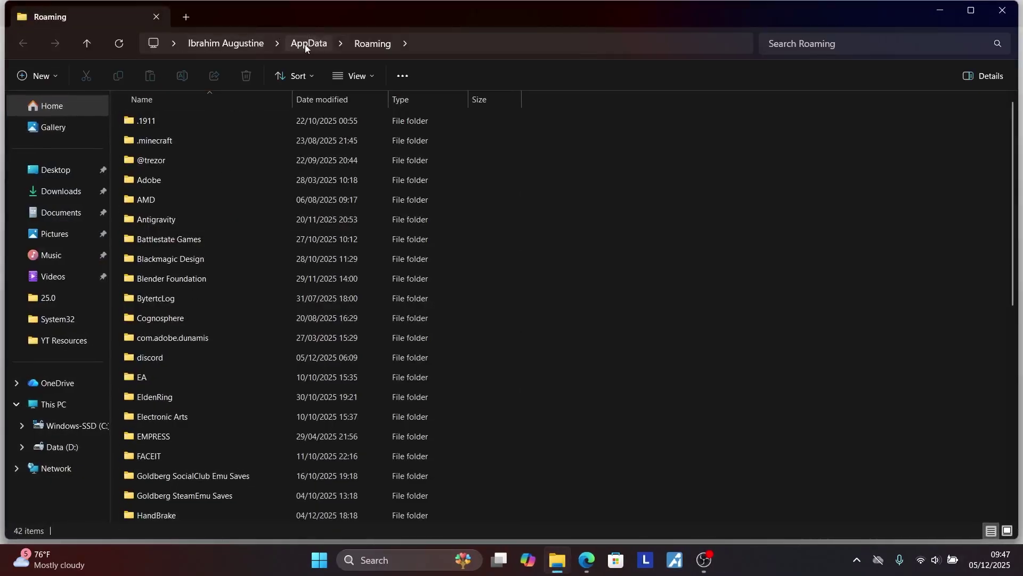
{"action": "left_click", "coordinate": [306, 44]}
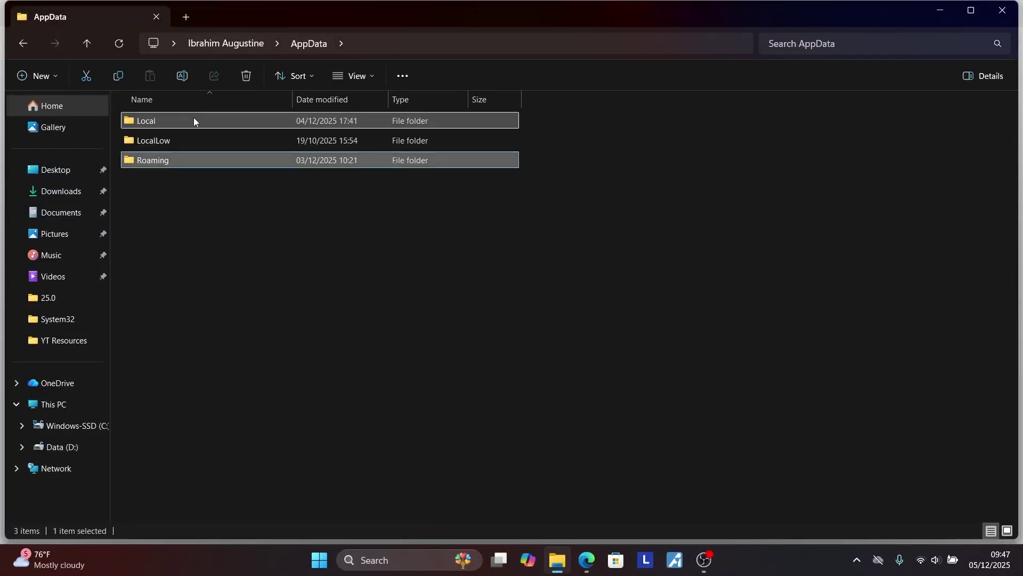
{"action": "double_click", "coordinate": [194, 118]}
{"action": "scroll", "coordinate": [635, 264], "scroll_direction": "down", "scroll_amount": 15}
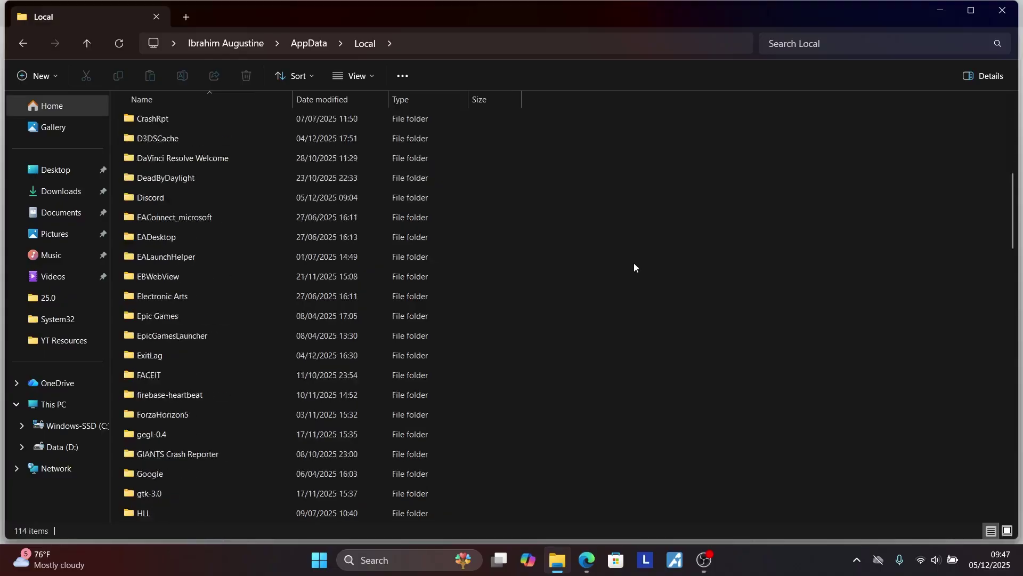
{"action": "scroll", "coordinate": [634, 263], "scroll_direction": "down", "scroll_amount": 8}
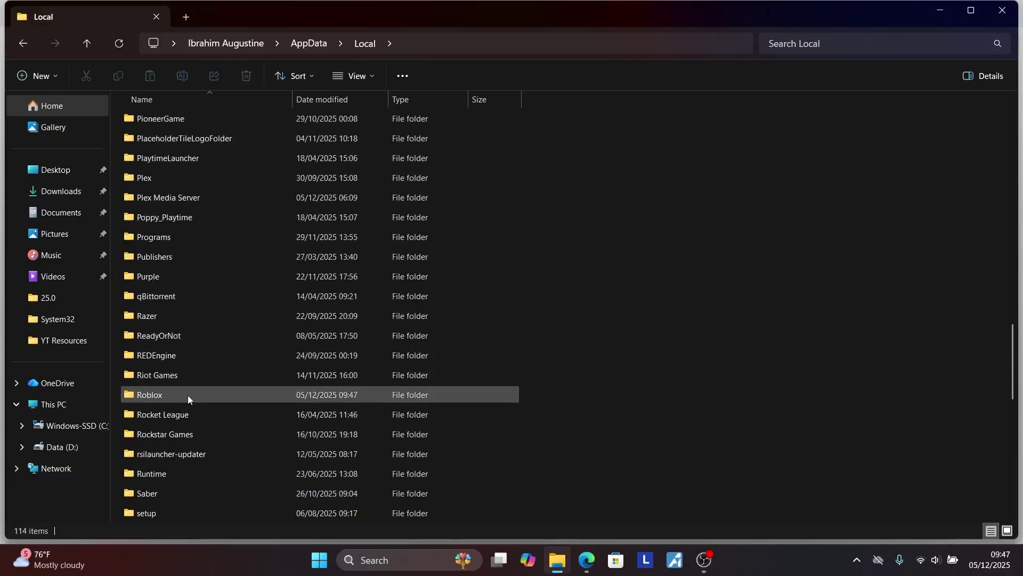
{"action": "double_click", "coordinate": [188, 395]}
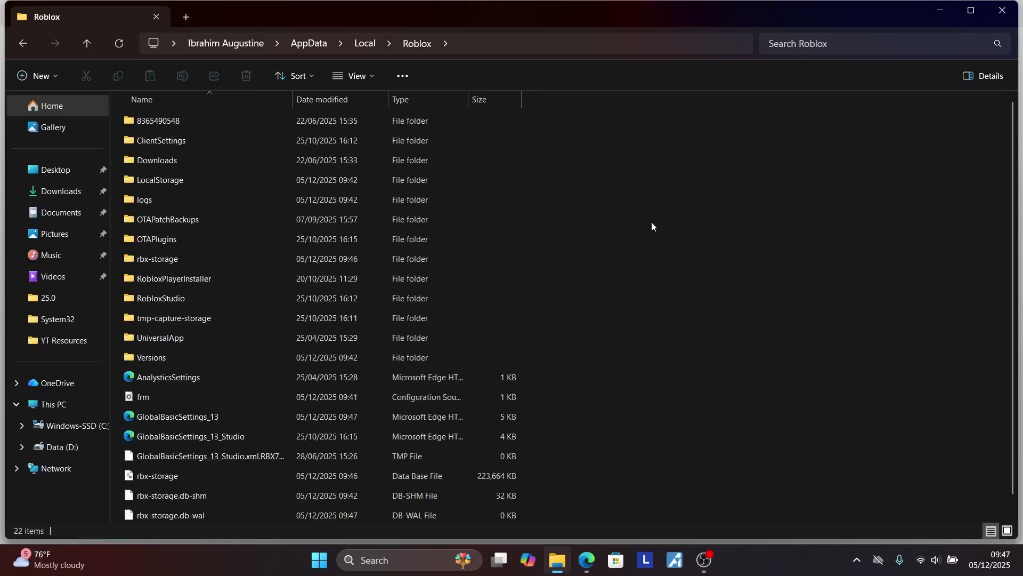
{"action": "double_click", "coordinate": [180, 358]}
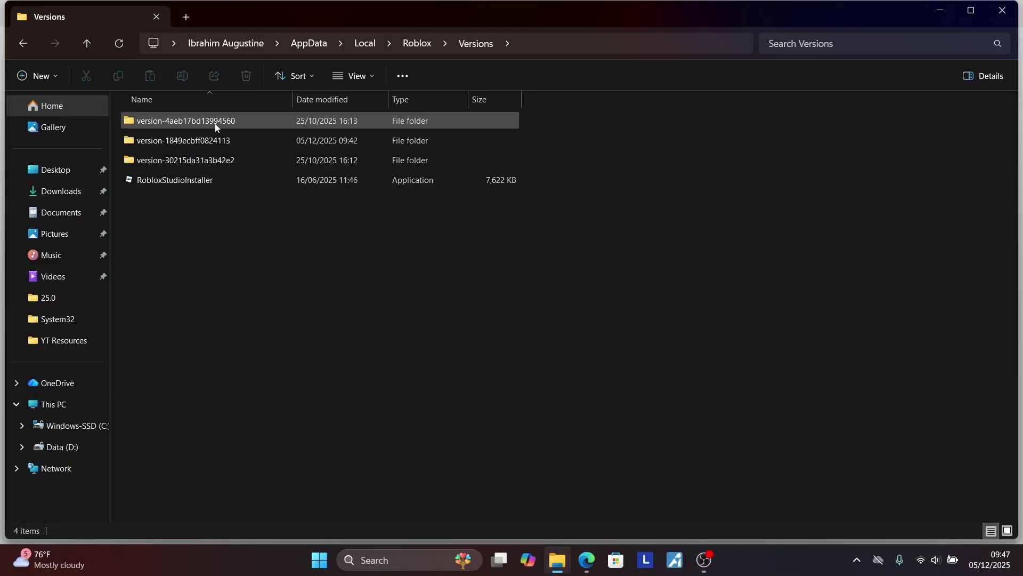
{"action": "double_click", "coordinate": [253, 119]}
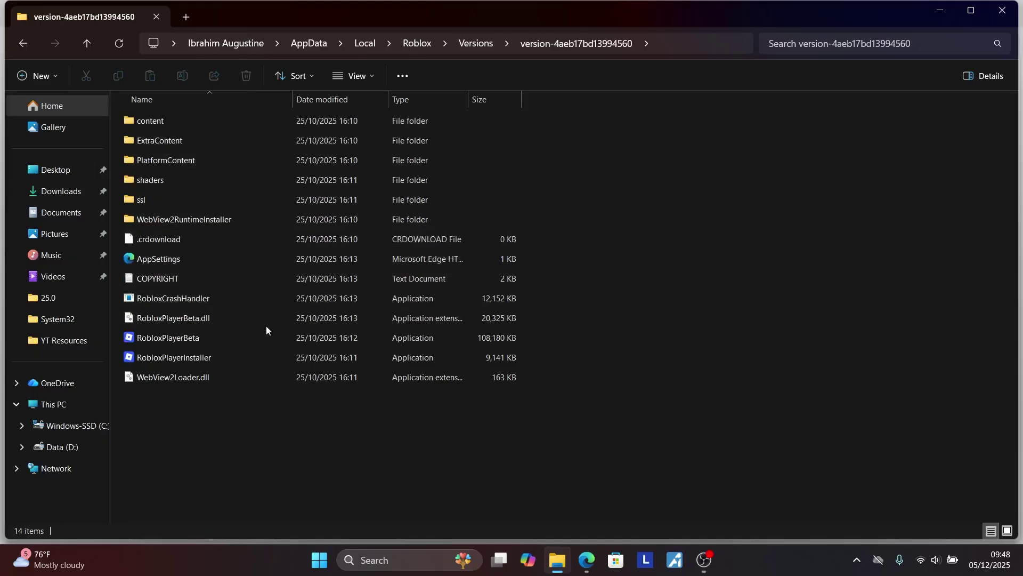
Step: Bring up RobloxPlayerBeta's run-as-administrator options, then close File Explorer
{"action": "left_click", "coordinate": [236, 343]}
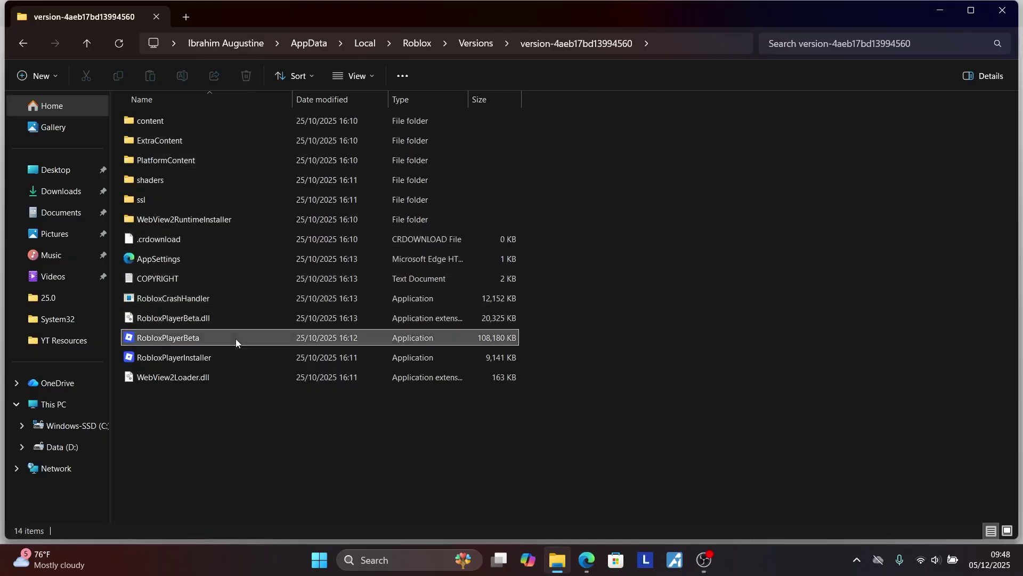
{"action": "right_click", "coordinate": [236, 343]}
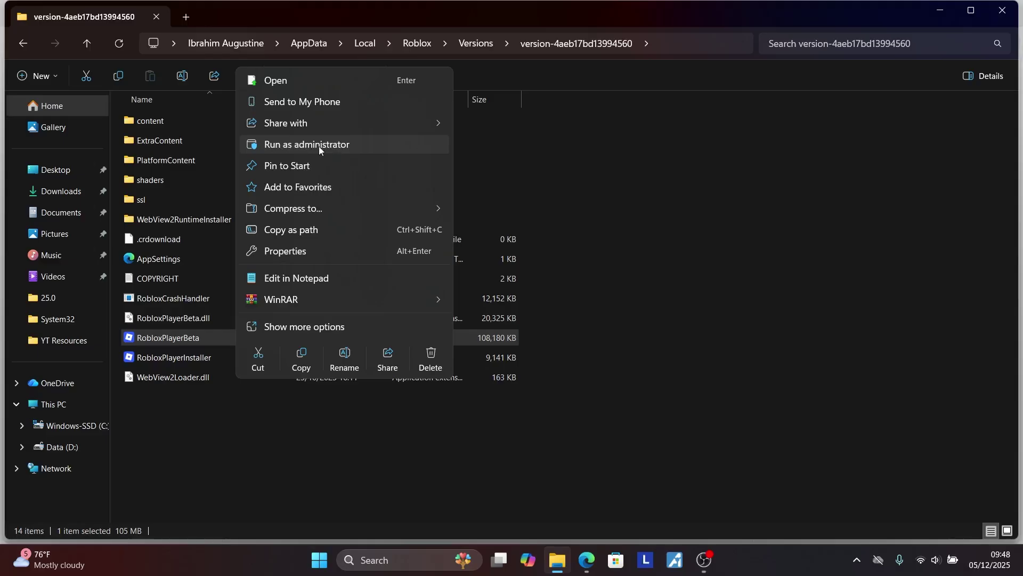
{"action": "left_click", "coordinate": [237, 427]}
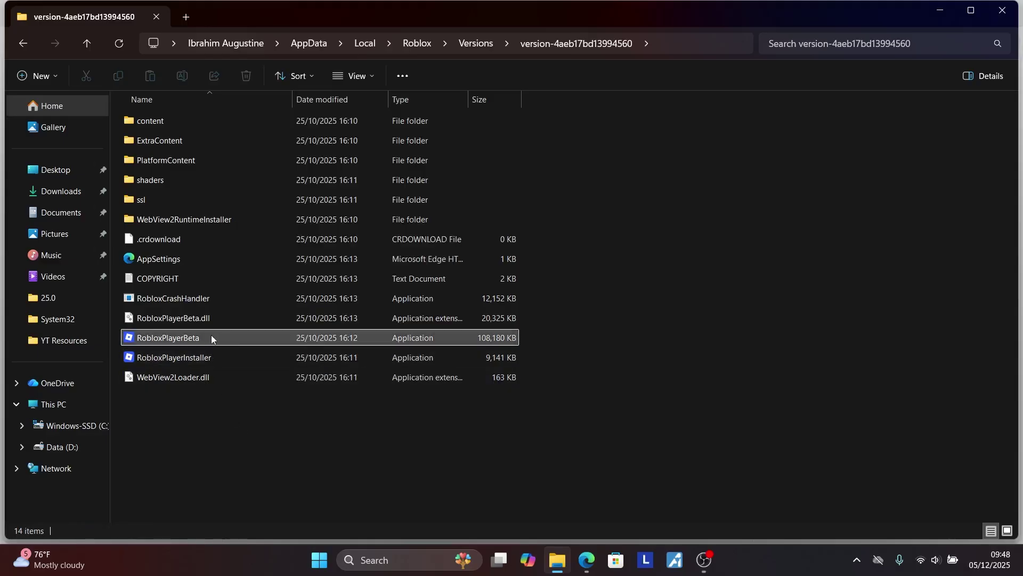
{"action": "left_click", "coordinate": [1003, 12]}
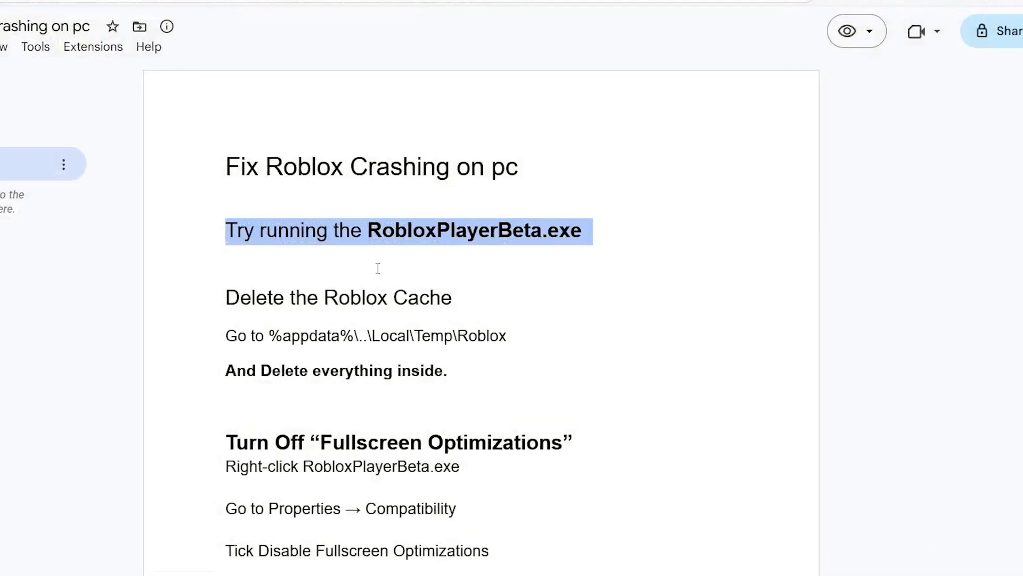
Step: Highlight the 'Delete the Roblox Cache' heading and reopen the Run prompt with %appdata%\
{"action": "left_click", "coordinate": [260, 284]}
{"action": "left_click_drag", "start_coordinate": [67, 213], "coordinate": [497, 196]}
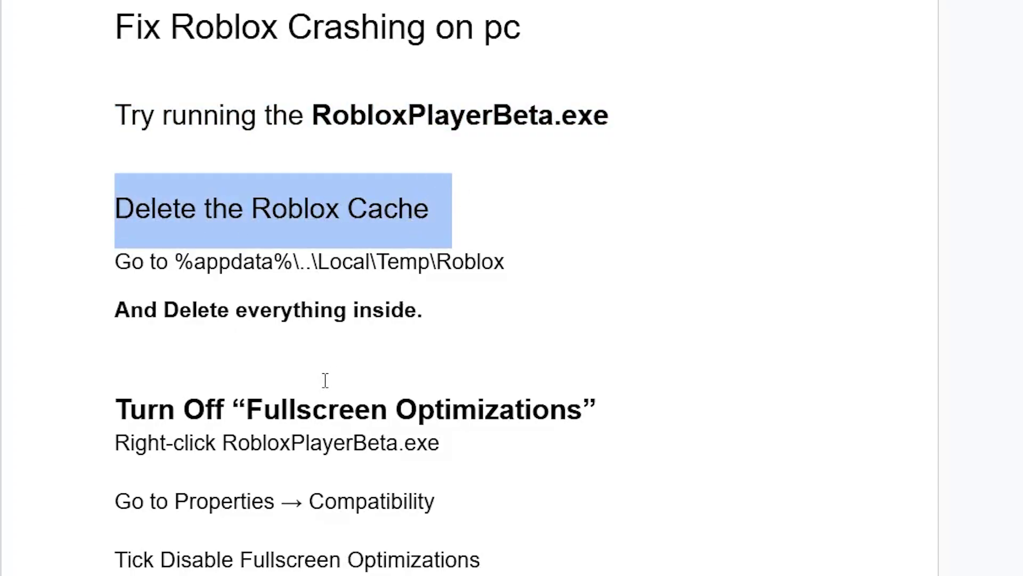
{"action": "key", "text": "super+r"}
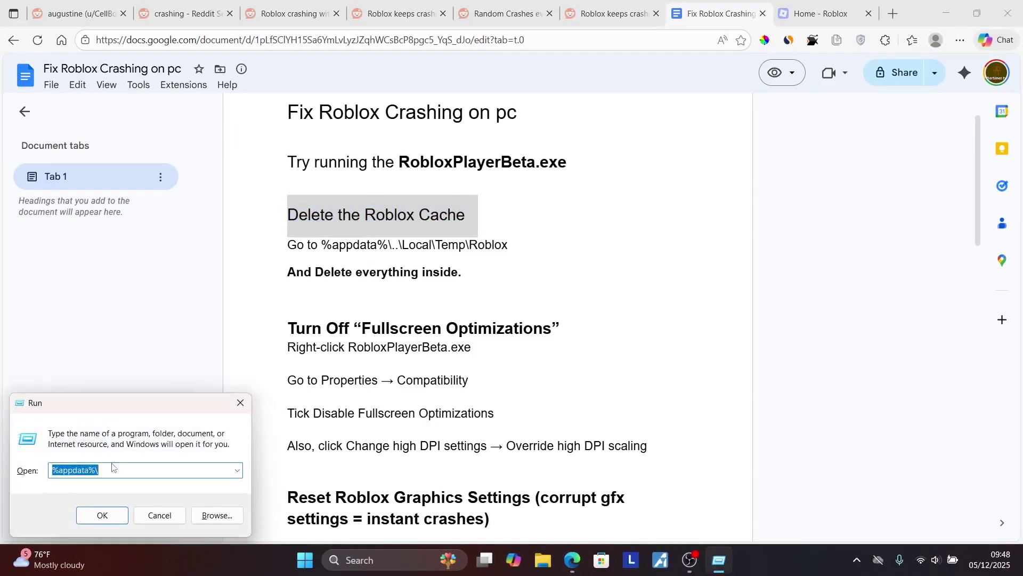
Step: Open %appdata%\ and navigate to the AppData\Local\Temp\Roblox folder
{"action": "left_click", "coordinate": [115, 474]}
{"action": "left_click", "coordinate": [102, 514]}
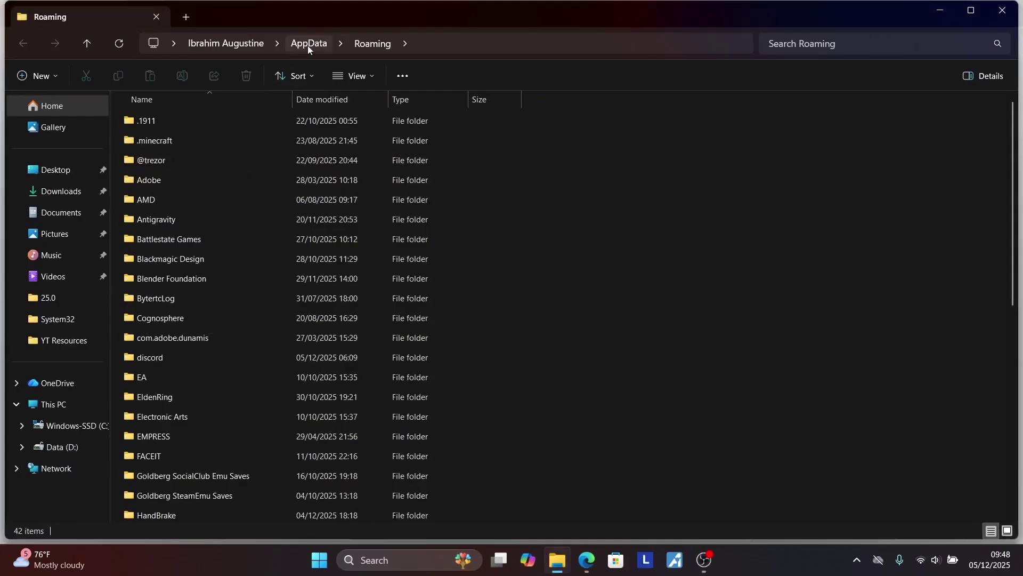
{"action": "left_click", "coordinate": [308, 46]}
{"action": "double_click", "coordinate": [167, 122]}
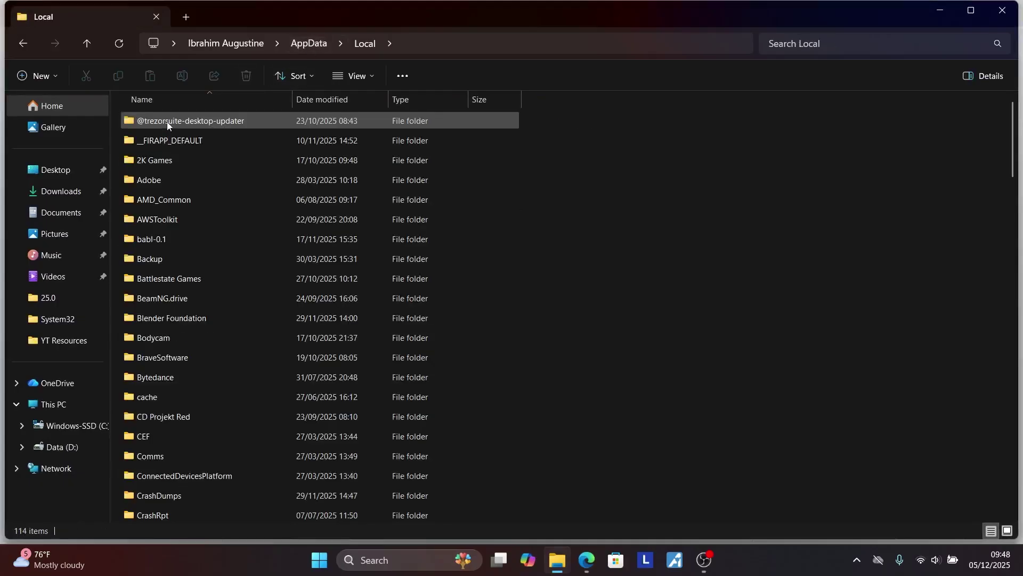
{"action": "scroll", "coordinate": [530, 303], "scroll_direction": "down", "scroll_amount": 13}
{"action": "scroll", "coordinate": [531, 304], "scroll_direction": "down", "scroll_amount": 9}
{"action": "scroll", "coordinate": [531, 306], "scroll_direction": "down", "scroll_amount": 2}
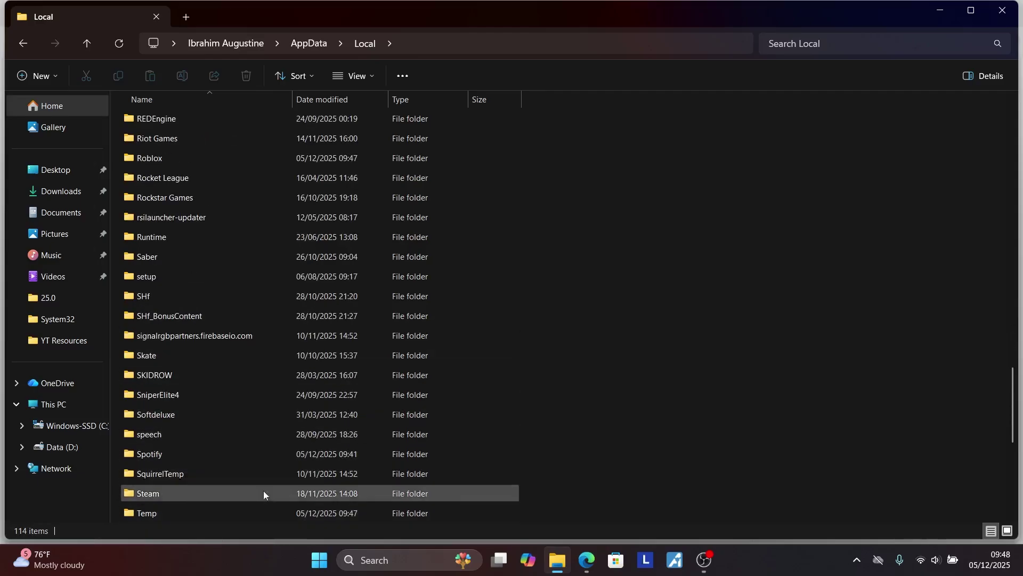
{"action": "scroll", "coordinate": [815, 334], "scroll_direction": "down", "scroll_amount": 2}
{"action": "double_click", "coordinate": [265, 395]}
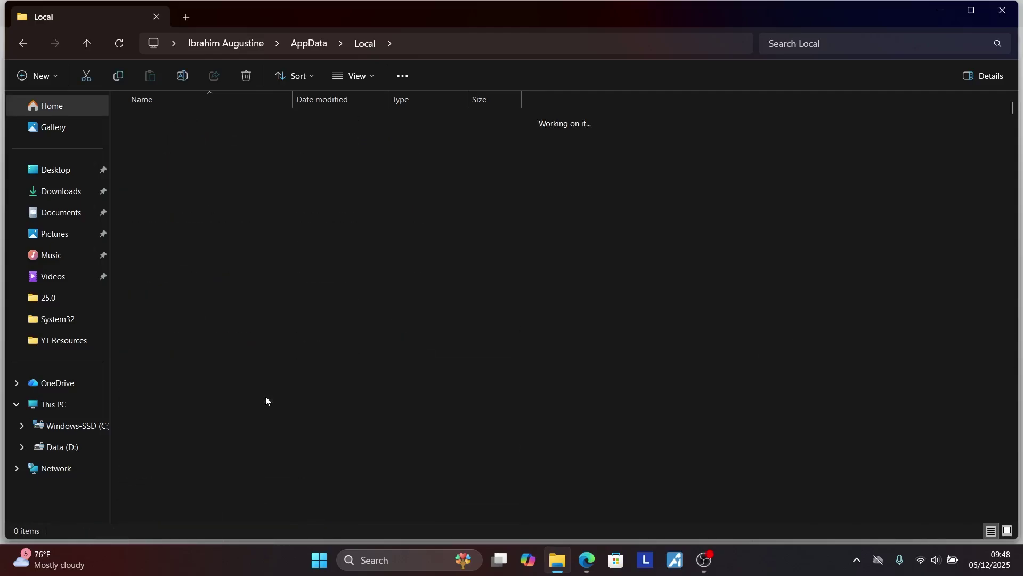
{"action": "scroll", "coordinate": [647, 257], "scroll_direction": "down", "scroll_amount": 20}
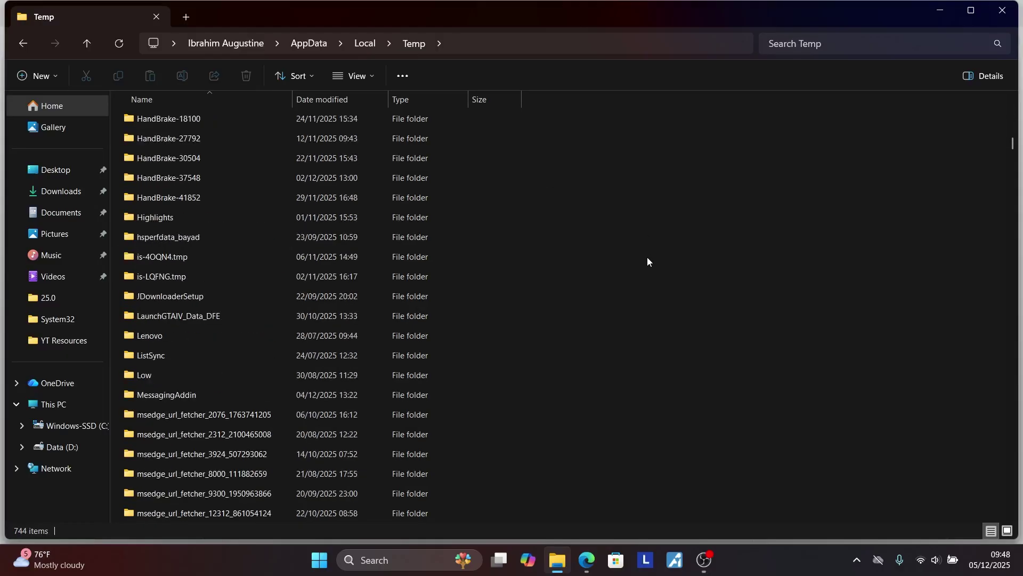
{"action": "scroll", "coordinate": [647, 258], "scroll_direction": "down", "scroll_amount": 14}
{"action": "scroll", "coordinate": [648, 261], "scroll_direction": "up", "scroll_amount": 1}
{"action": "double_click", "coordinate": [198, 274]}
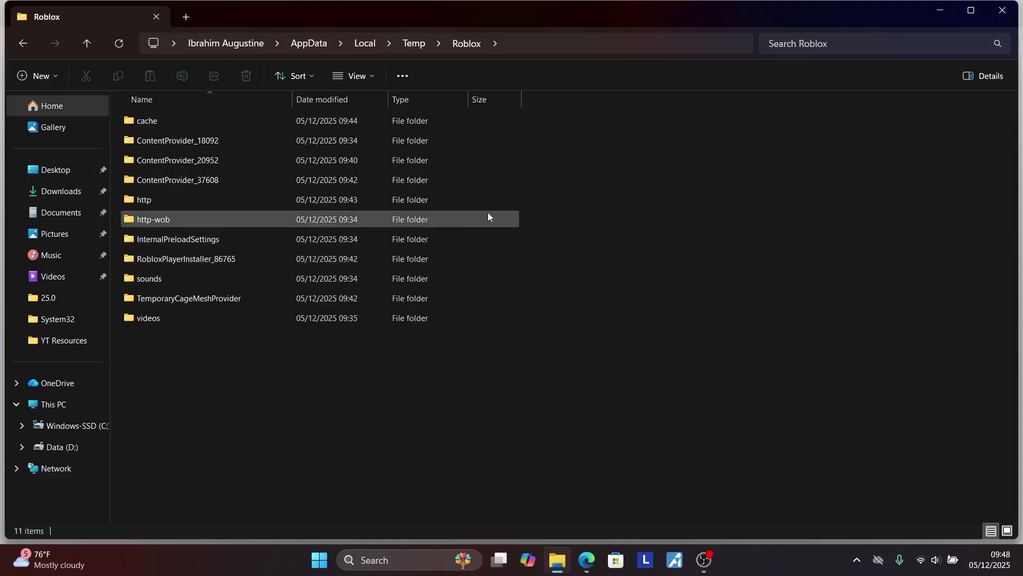
Step: Delete all 11 Roblox cache folders, confirm the folder is empty, and close Explorer
{"action": "left_click_drag", "start_coordinate": [507, 423], "coordinate": [344, 122]}
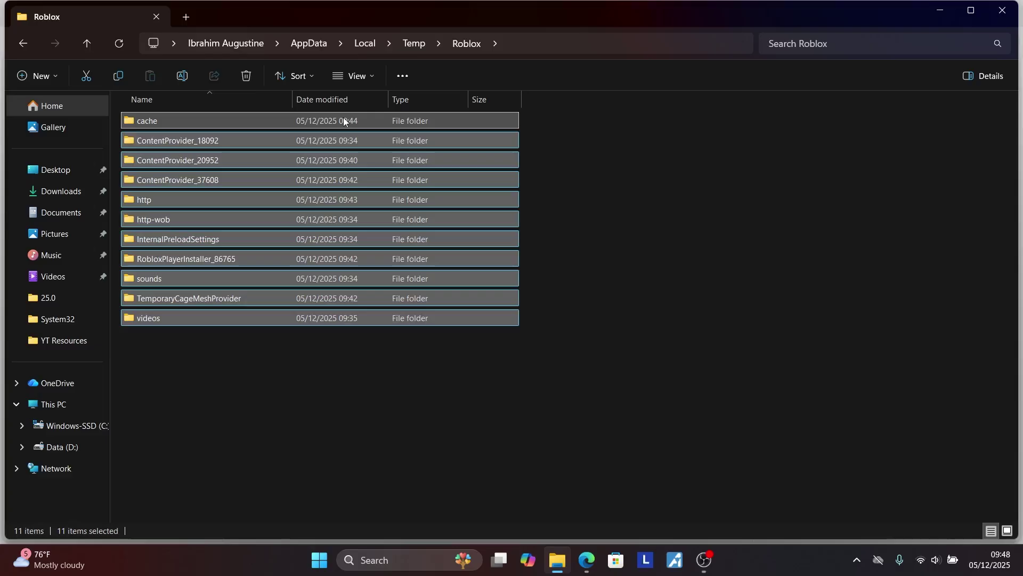
{"action": "key", "text": "Delete"}
{"action": "left_click", "coordinate": [411, 46]}
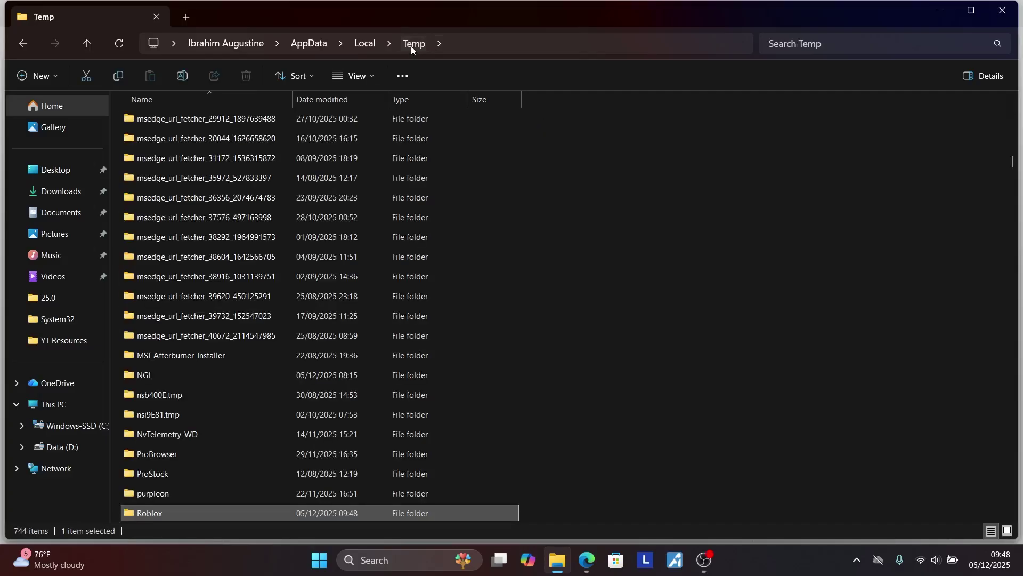
{"action": "double_click", "coordinate": [214, 507]}
{"action": "left_click", "coordinate": [1003, 10]}
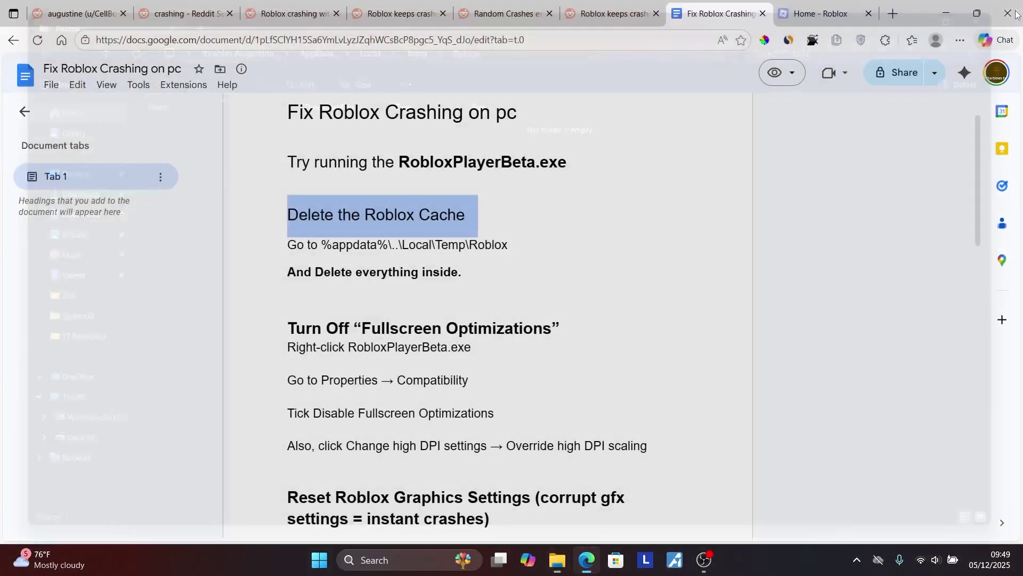
Step: Empty the Recycle Bin from the desktop, permanently deleting the 11 cache items
{"action": "left_click", "coordinate": [948, 8]}
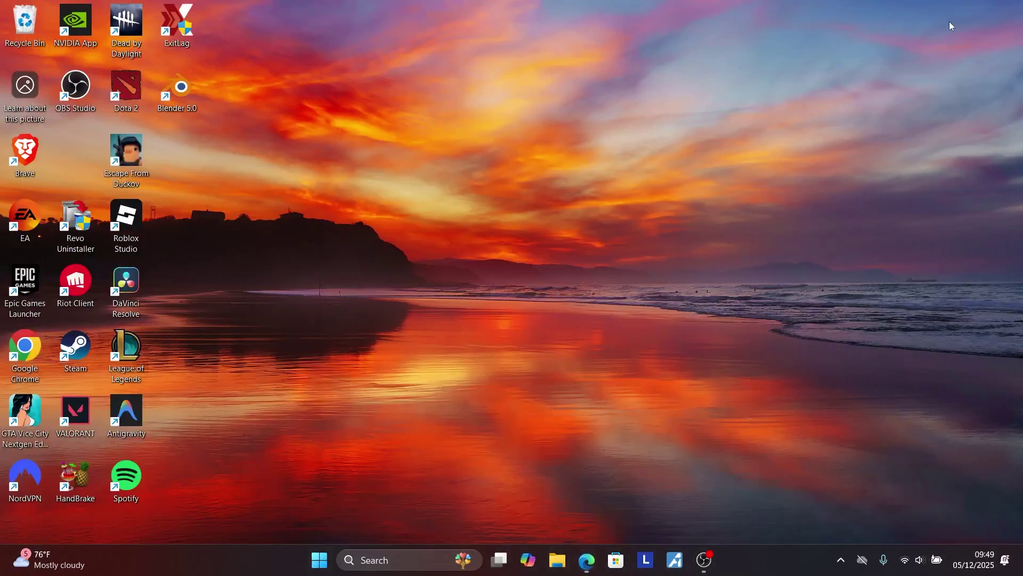
{"action": "right_click", "coordinate": [25, 30]}
{"action": "left_click", "coordinate": [66, 106]}
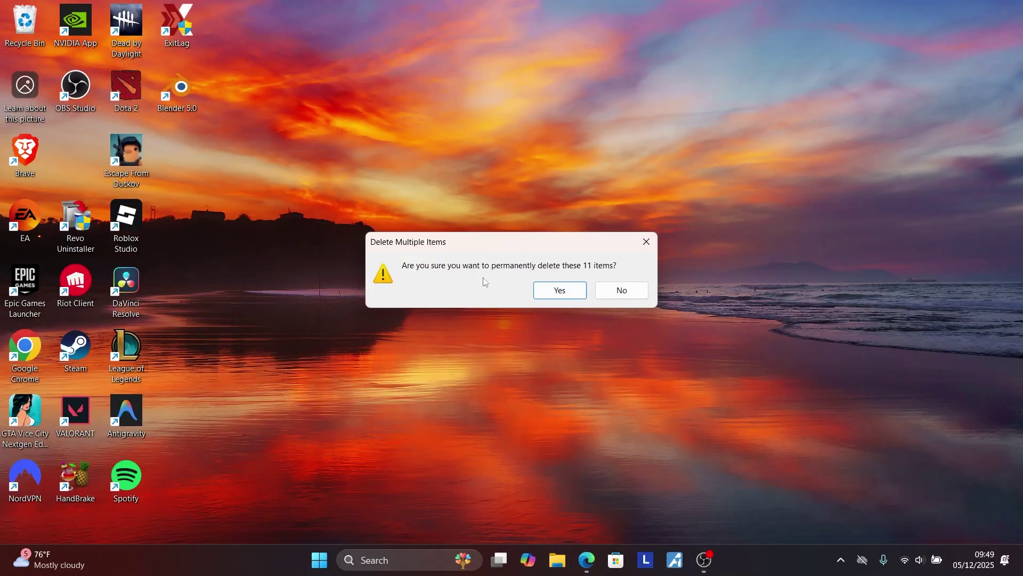
{"action": "left_click", "coordinate": [571, 289]}
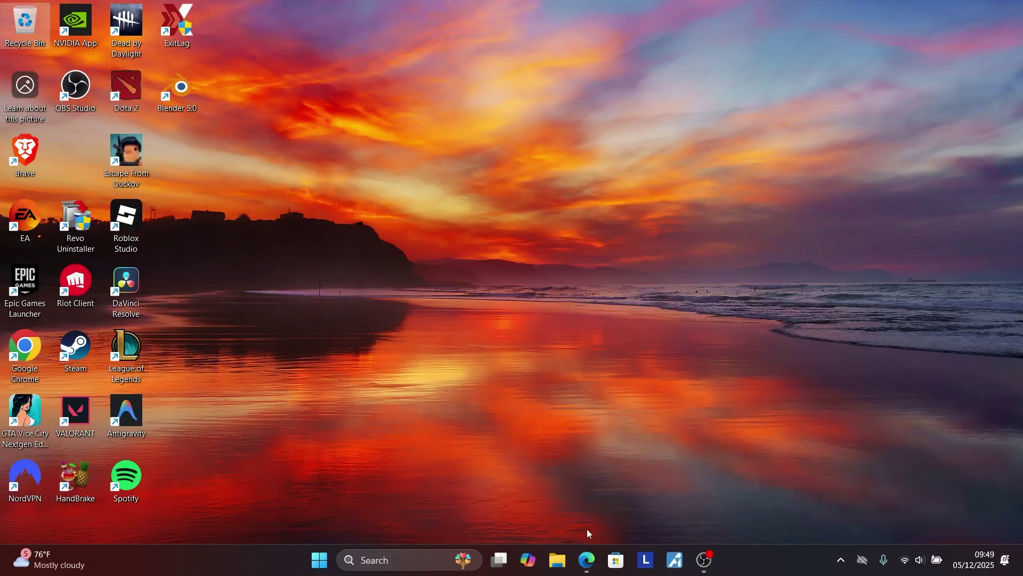
{"action": "left_click", "coordinate": [587, 560]}
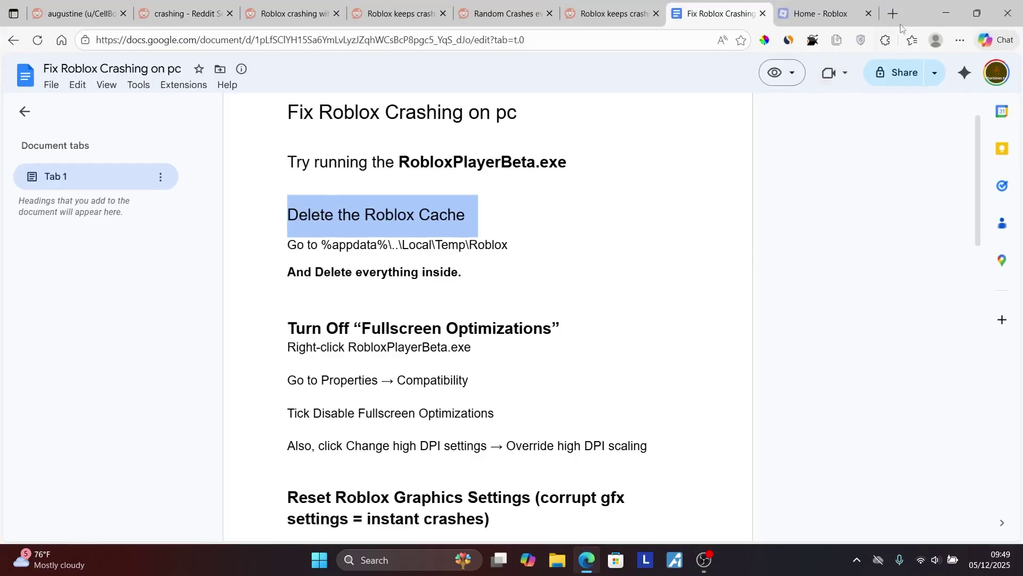
{"action": "left_click", "coordinate": [947, 14]}
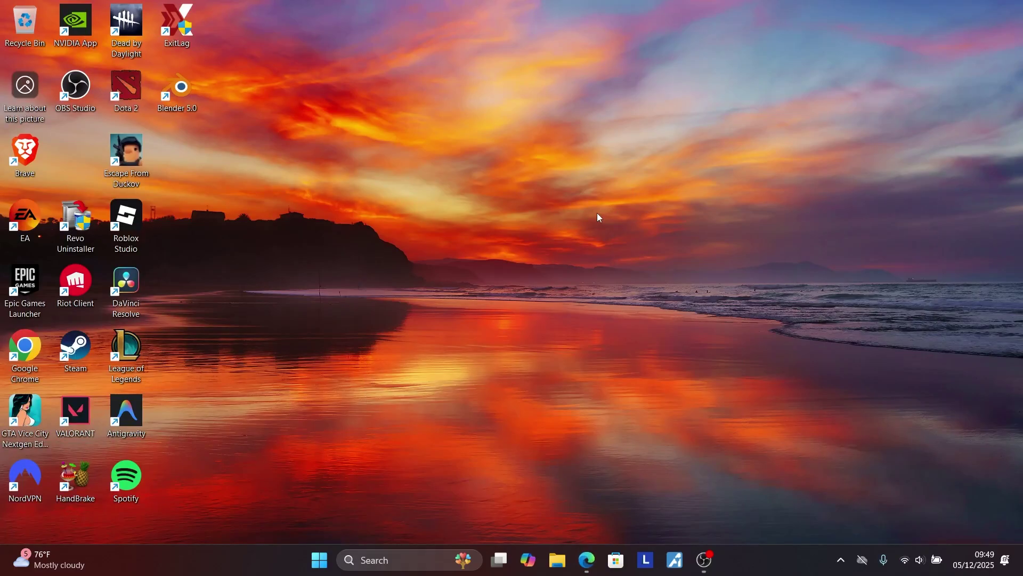
Step: Run %appdata%\ and go up to AppData\Local
{"action": "key", "text": "super+r"}
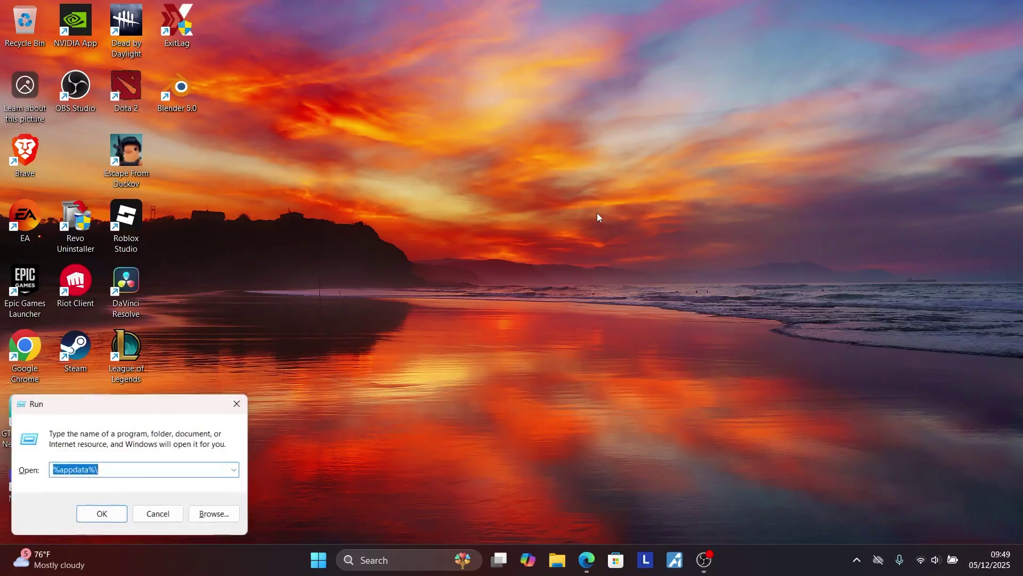
{"action": "left_click", "coordinate": [74, 471]}
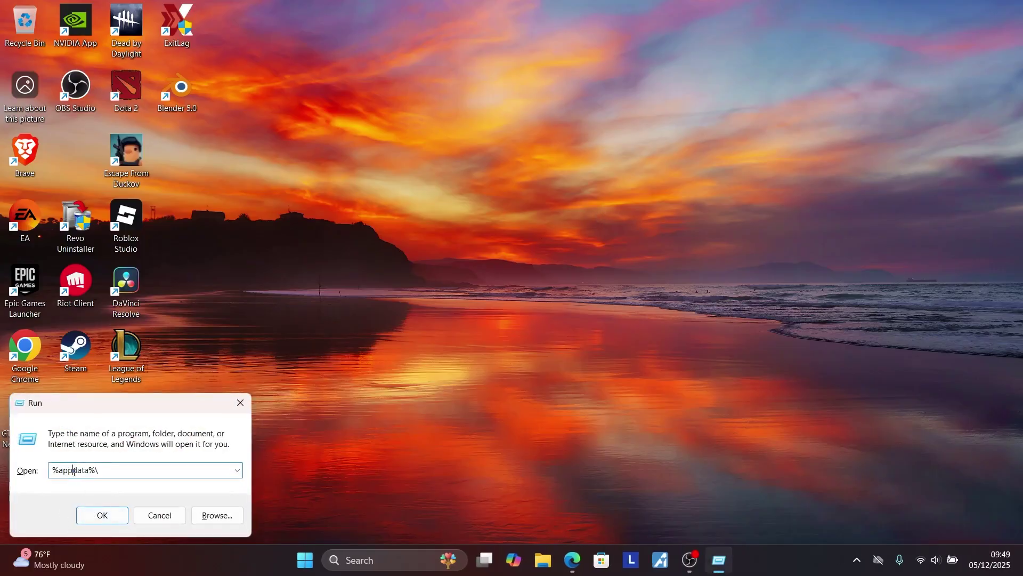
{"action": "left_click", "coordinate": [104, 513]}
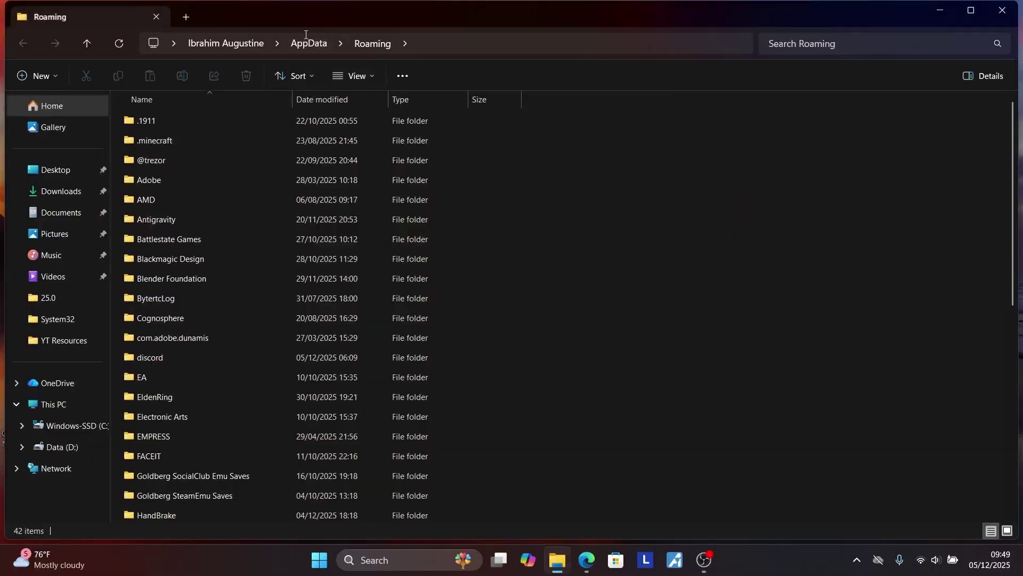
{"action": "left_click", "coordinate": [344, 42]}
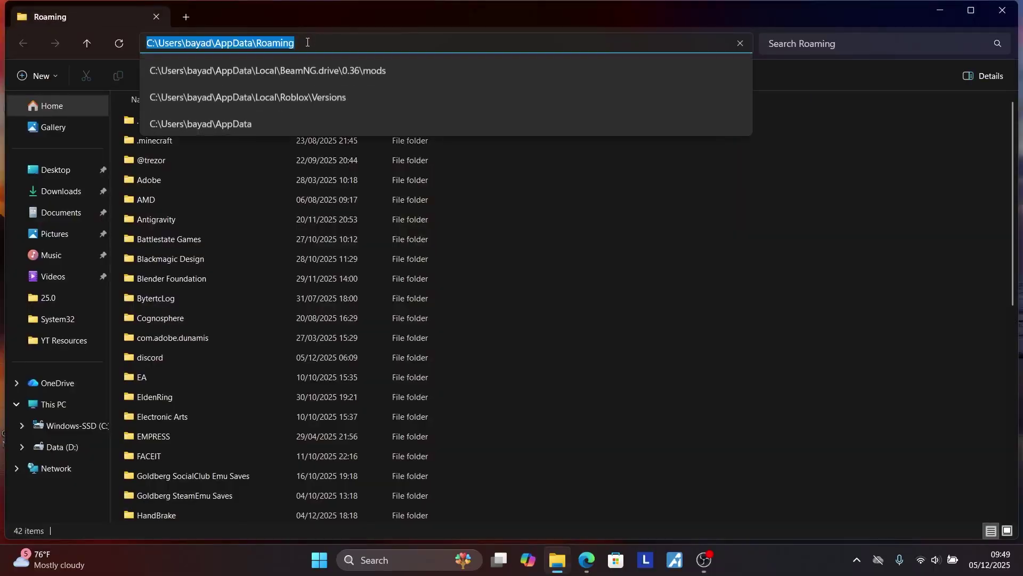
{"action": "left_click", "coordinate": [724, 297]}
{"action": "left_click", "coordinate": [313, 48]}
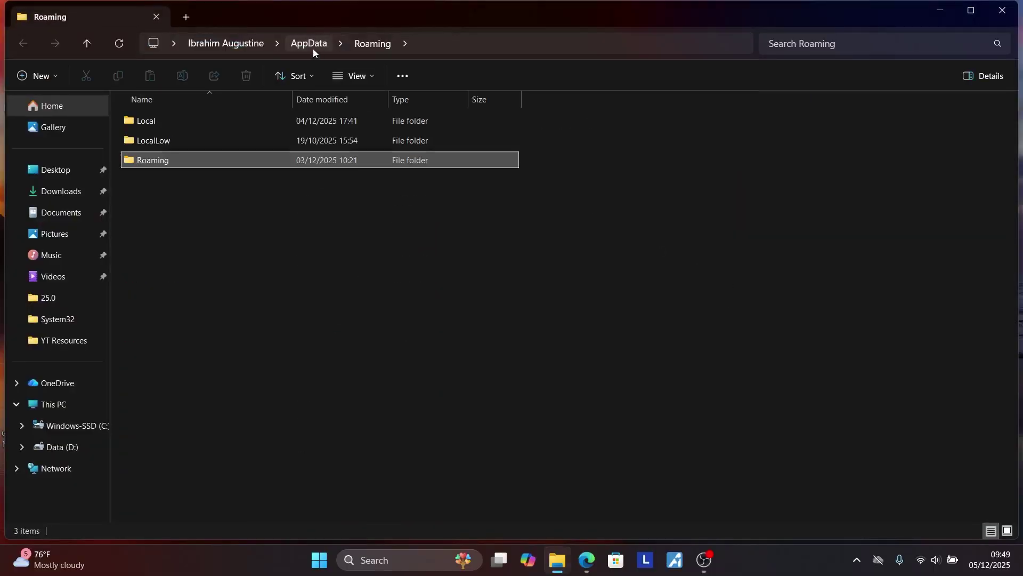
{"action": "double_click", "coordinate": [203, 113]}
Step: Open Roblox\Versions\version-4aeb17bd13994560 and bring up RobloxPlayerBeta's context menu
{"action": "scroll", "coordinate": [581, 282], "scroll_direction": "down", "scroll_amount": 10}
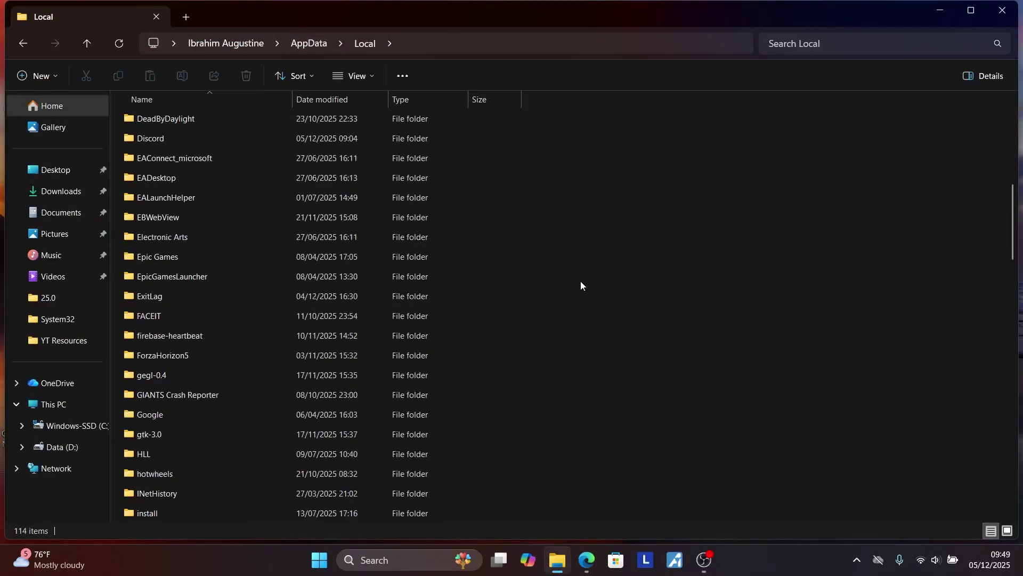
{"action": "scroll", "coordinate": [580, 281], "scroll_direction": "down", "scroll_amount": 5}
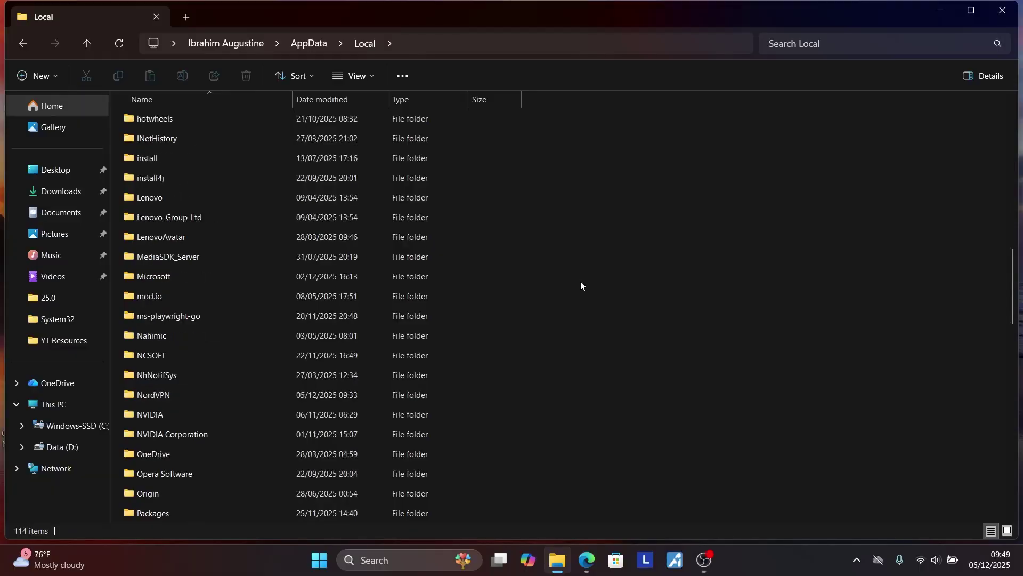
{"action": "scroll", "coordinate": [581, 281], "scroll_direction": "down", "scroll_amount": 5}
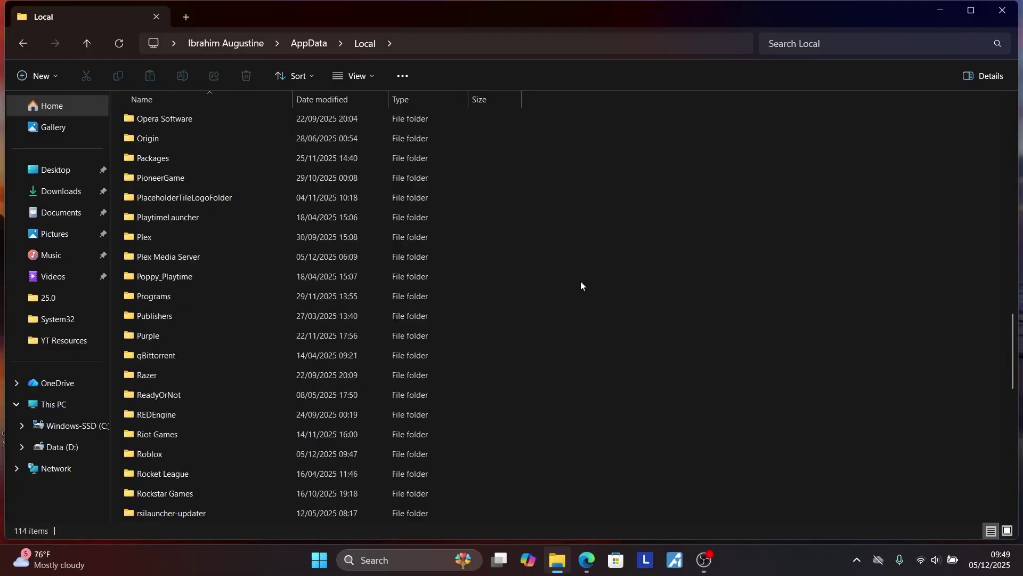
{"action": "double_click", "coordinate": [143, 454]}
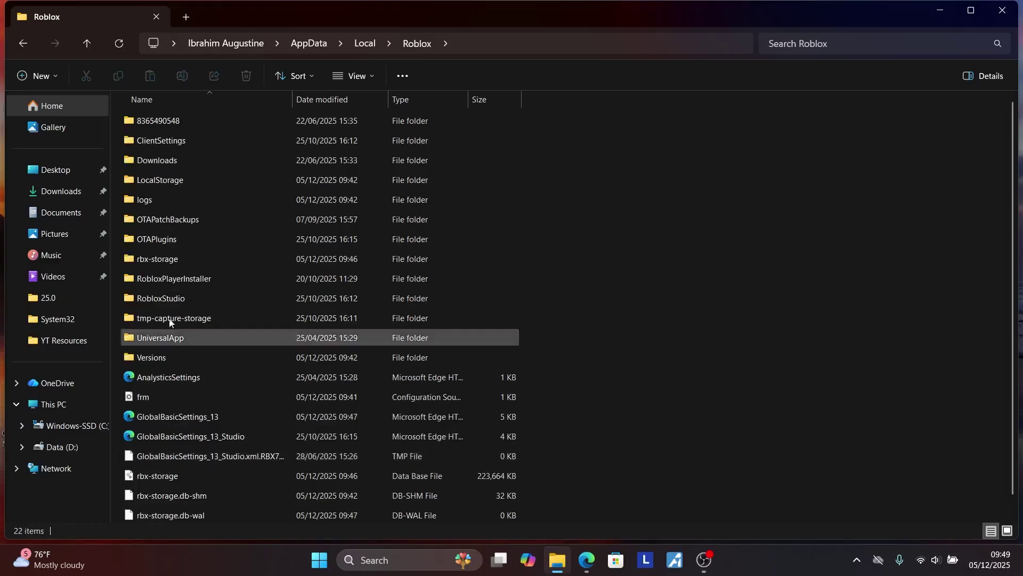
{"action": "double_click", "coordinate": [189, 357]}
{"action": "left_click", "coordinate": [214, 121]}
{"action": "double_click", "coordinate": [214, 122]}
{"action": "left_click", "coordinate": [181, 339]}
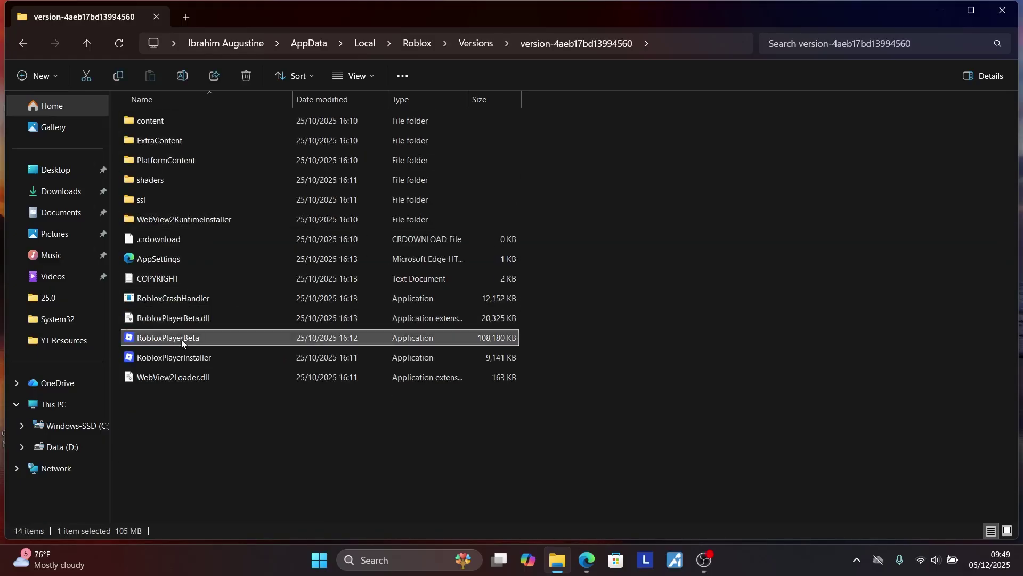
{"action": "right_click", "coordinate": [181, 343]}
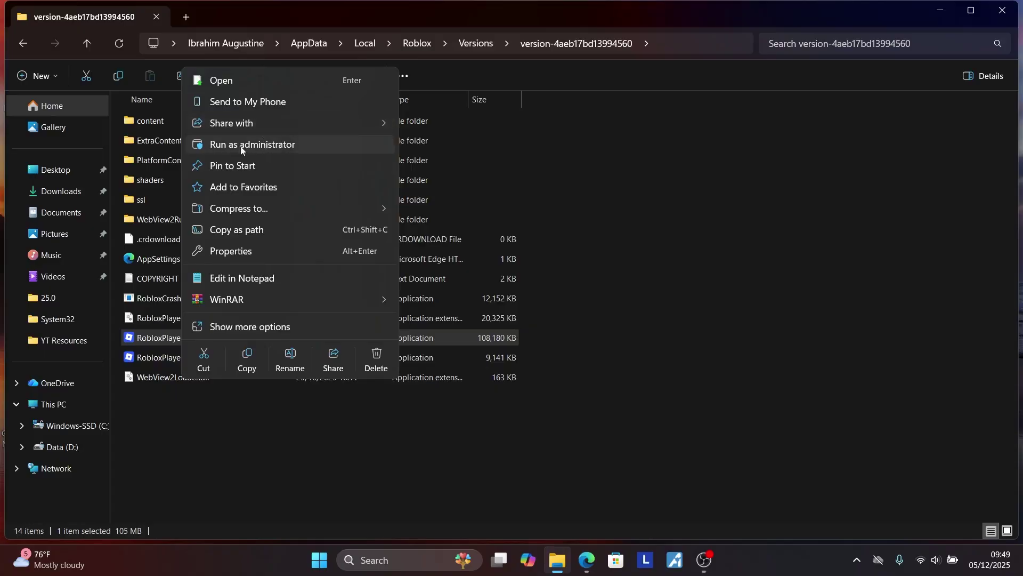
{"action": "left_click", "coordinate": [737, 251]}
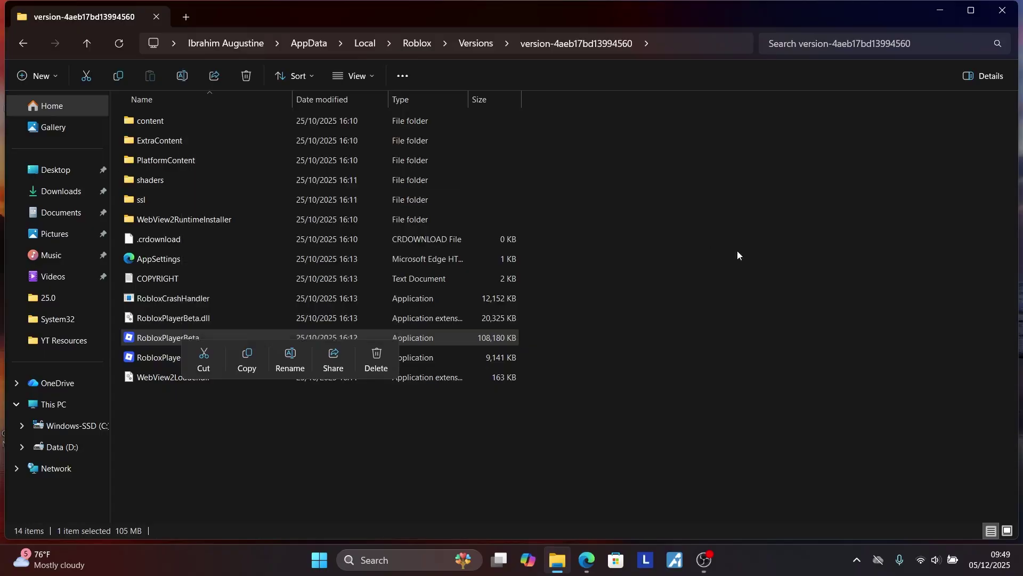
Step: Highlight the Turn Off Fullscreen Optimizations heading in the guide
{"action": "left_click", "coordinate": [586, 560]}
{"action": "scroll", "coordinate": [421, 336], "scroll_direction": "down", "scroll_amount": 1}
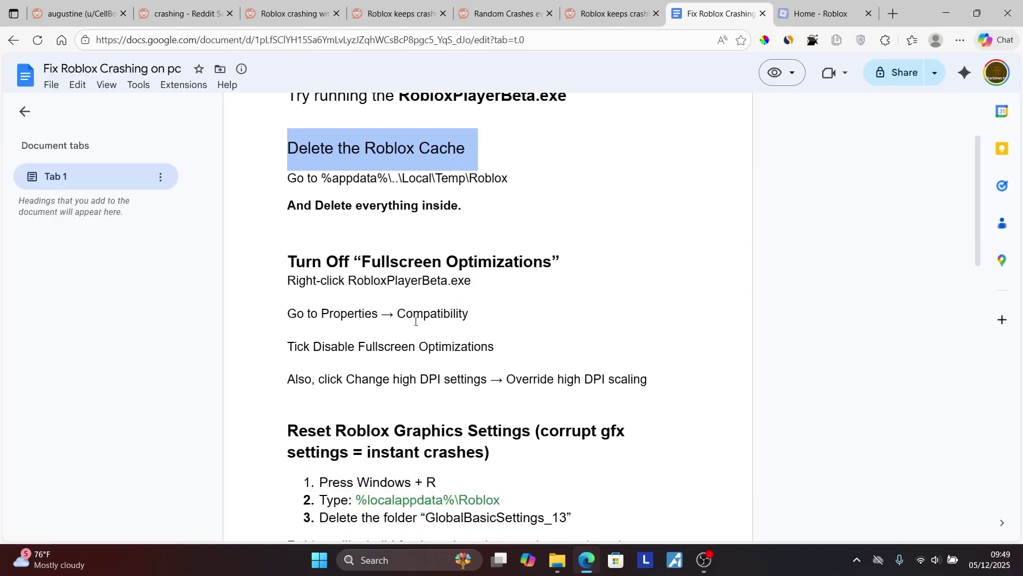
{"action": "left_click", "coordinate": [272, 267]}
{"action": "left_click_drag", "start_coordinate": [271, 268], "coordinate": [632, 246]}
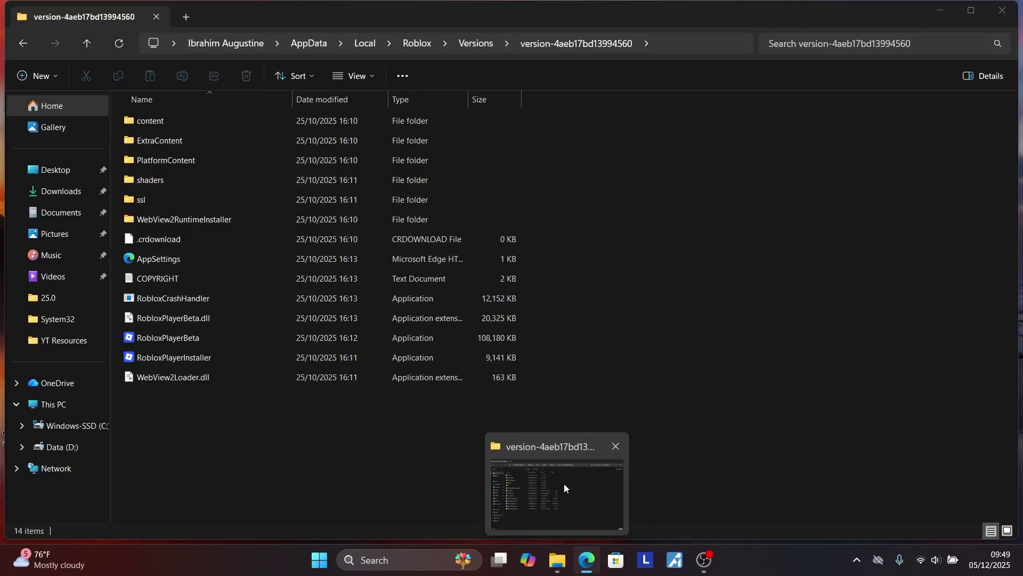
Step: Open RobloxPlayerBeta's Properties on the Compatibility tab
{"action": "left_click", "coordinate": [564, 484]}
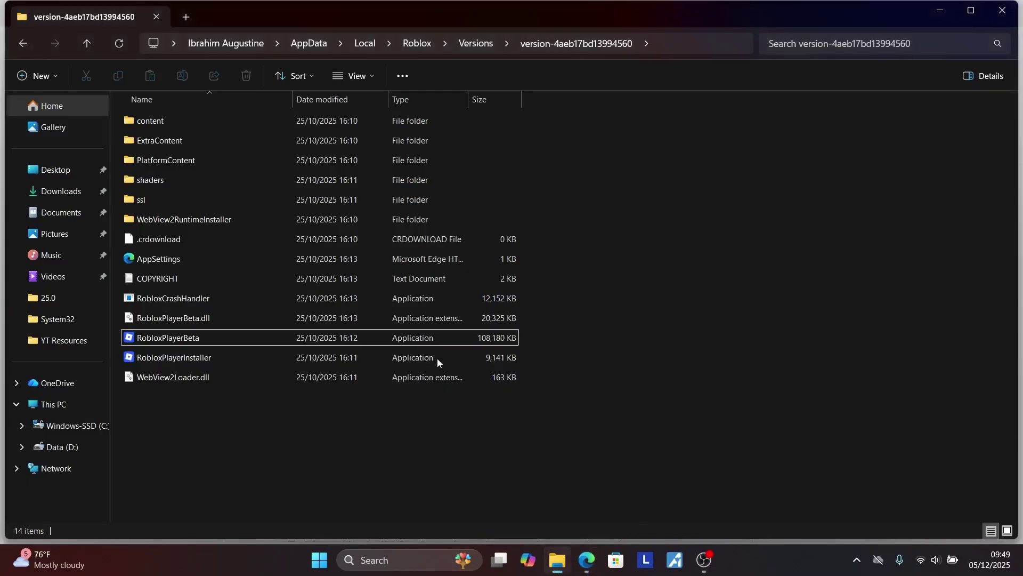
{"action": "left_click", "coordinate": [663, 41]}
{"action": "left_click", "coordinate": [276, 445]}
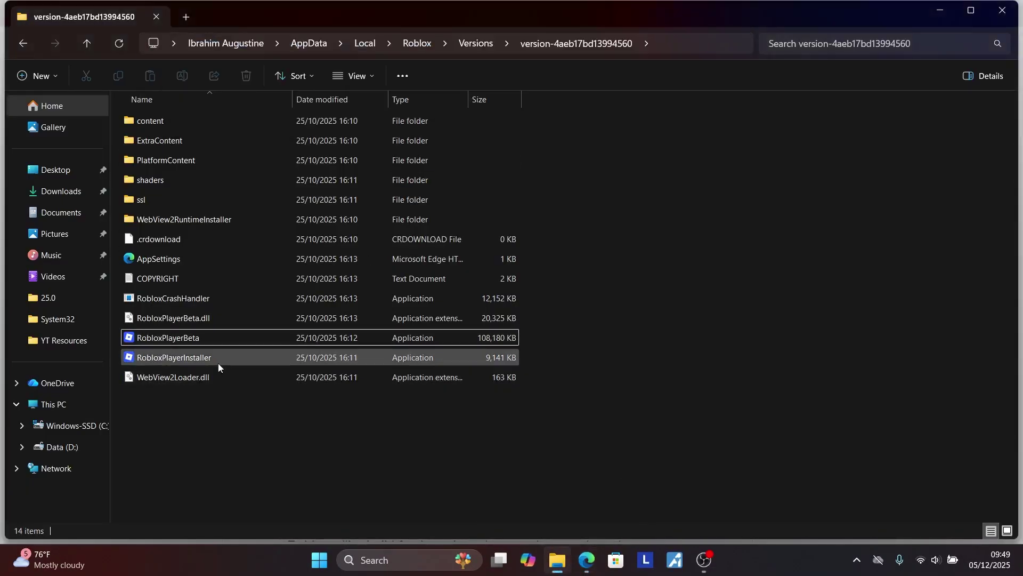
{"action": "left_click", "coordinate": [215, 339]}
{"action": "right_click", "coordinate": [215, 339]}
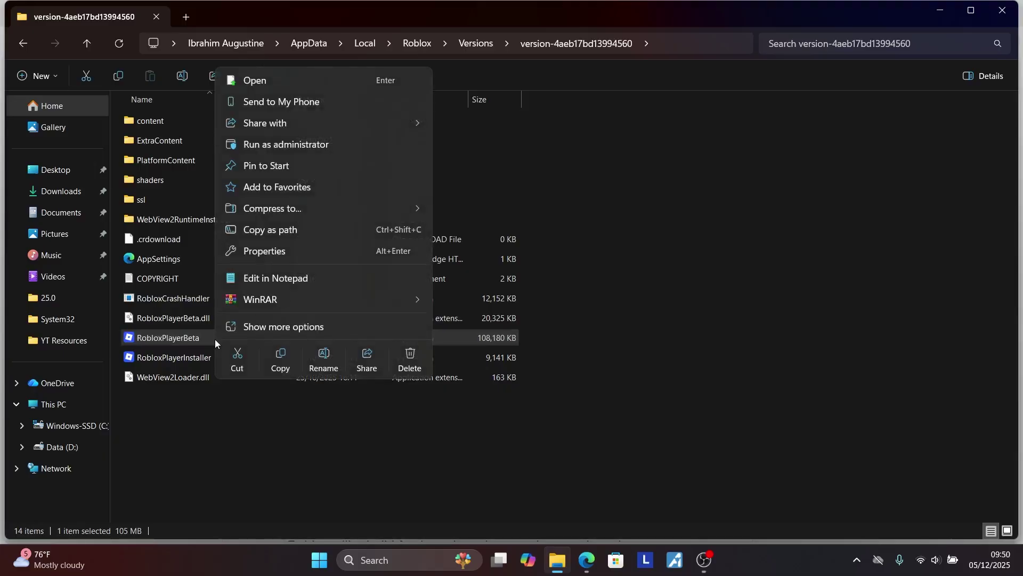
{"action": "left_click", "coordinate": [285, 259]}
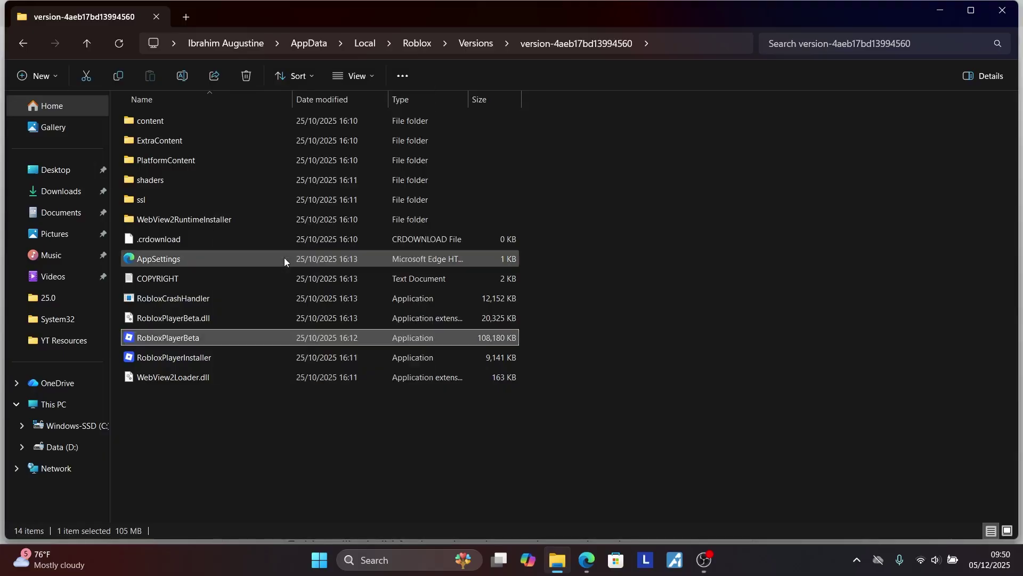
{"action": "left_click", "coordinate": [349, 213]}
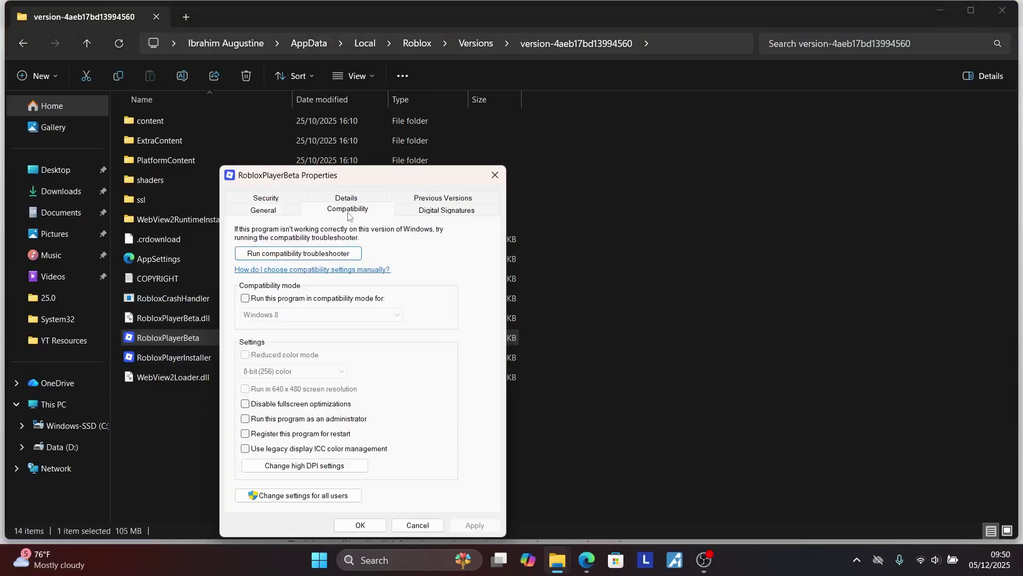
Step: Disable fullscreen optimizations and override high DPI scaling for RobloxPlayerBeta, then apply and close
{"action": "left_click", "coordinate": [246, 406]}
{"action": "left_click", "coordinate": [311, 467]}
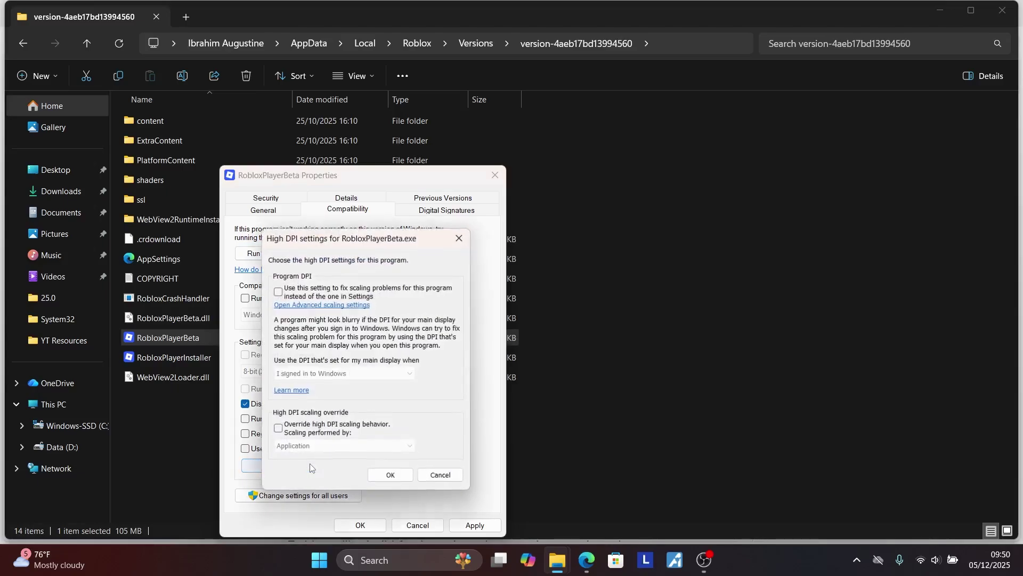
{"action": "left_click", "coordinate": [279, 429]}
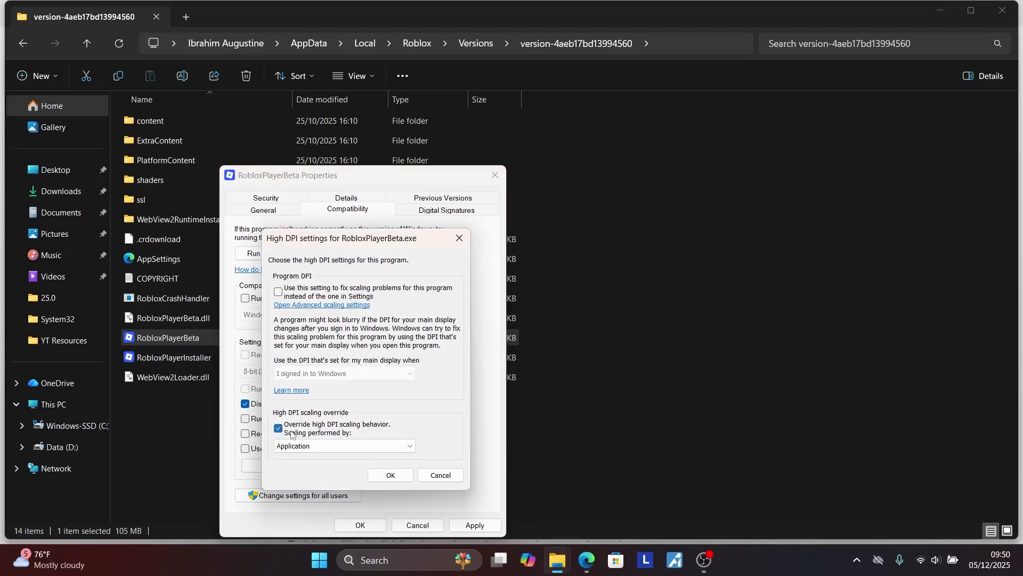
{"action": "left_click", "coordinate": [386, 474]}
{"action": "left_click", "coordinate": [468, 524]}
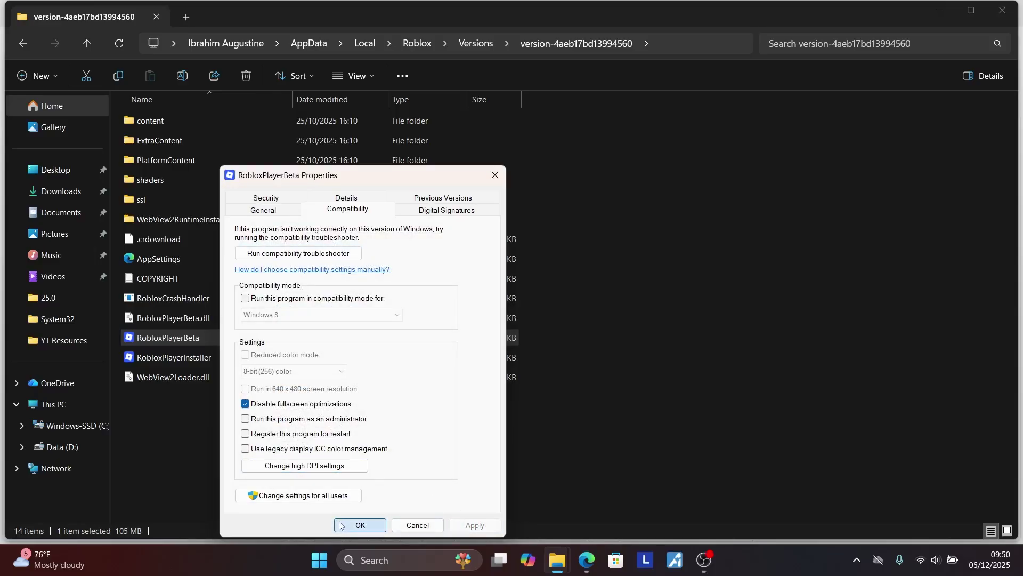
{"action": "left_click", "coordinate": [361, 525]}
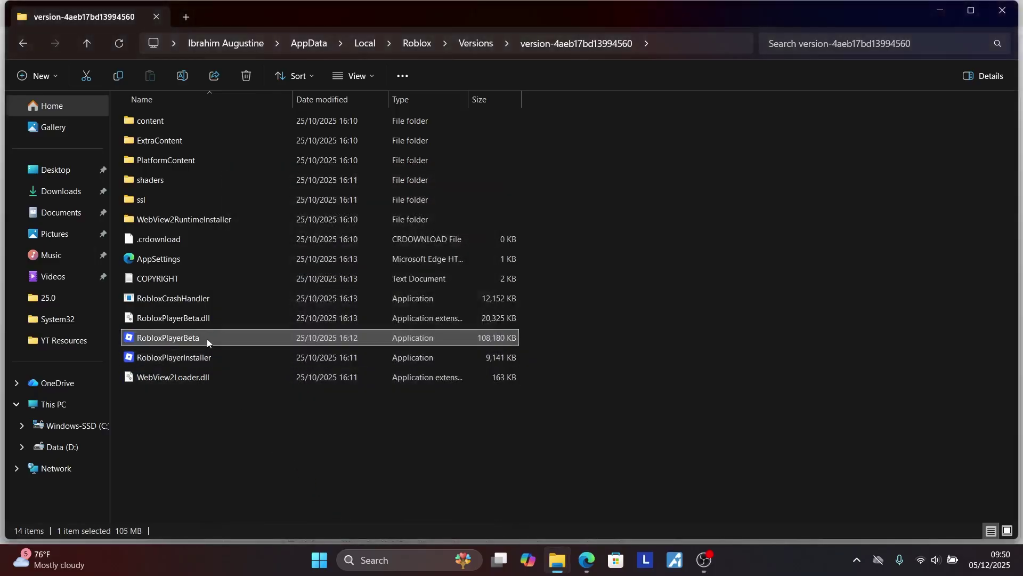
Step: Return to the crash-fix guide document
{"action": "right_click", "coordinate": [248, 338]}
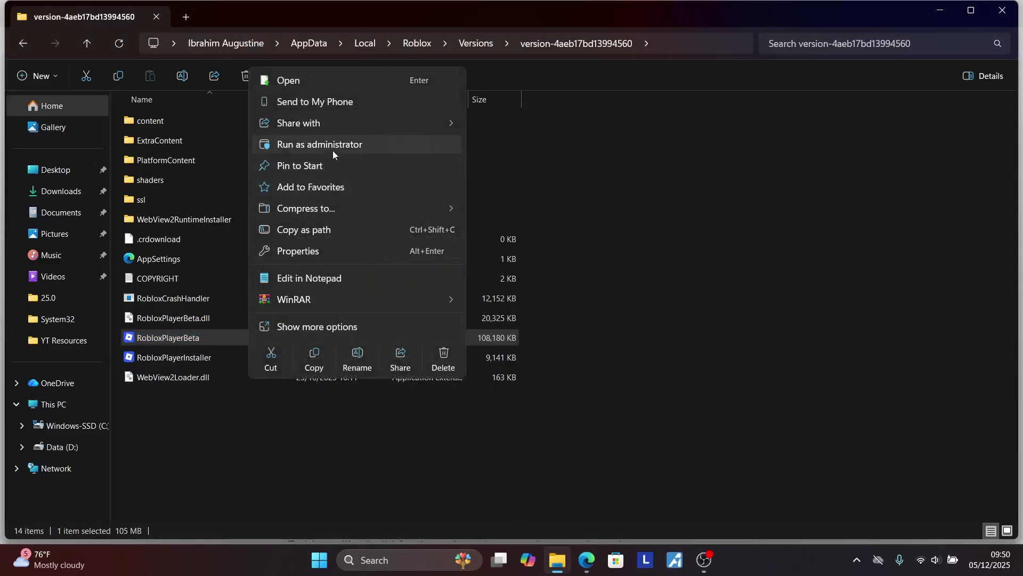
{"action": "left_click", "coordinate": [742, 291]}
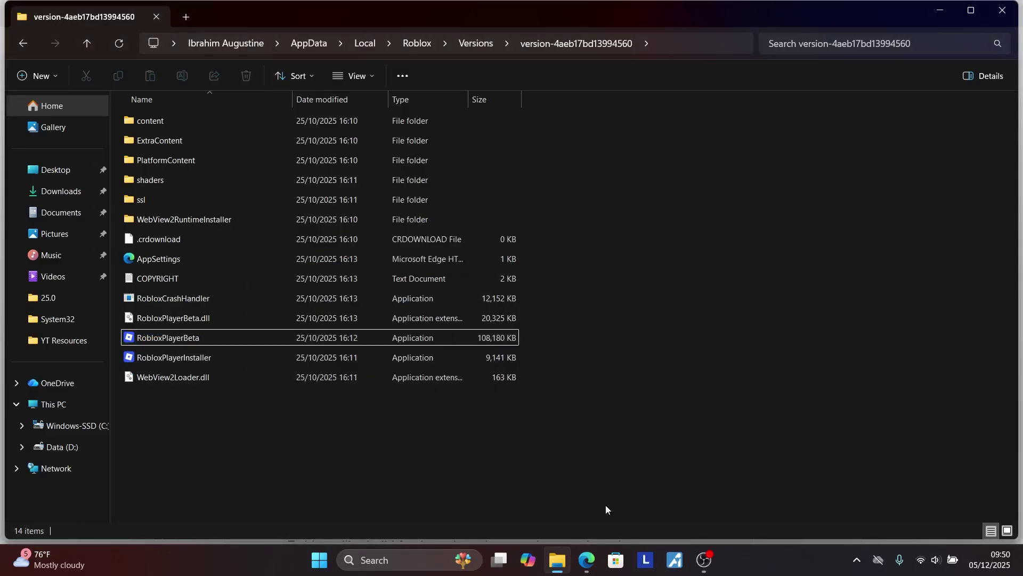
{"action": "left_click", "coordinate": [586, 560]}
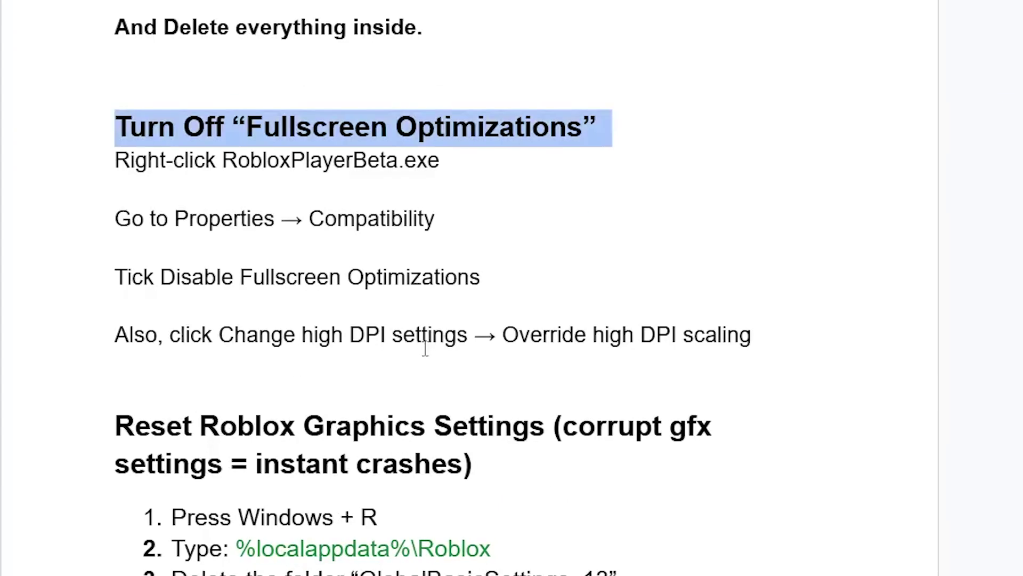
Step: Copy the %localappdata%\Roblox path from the Reset Roblox Graphics Settings steps
{"action": "scroll", "coordinate": [462, 385], "scroll_direction": "down", "scroll_amount": 4}
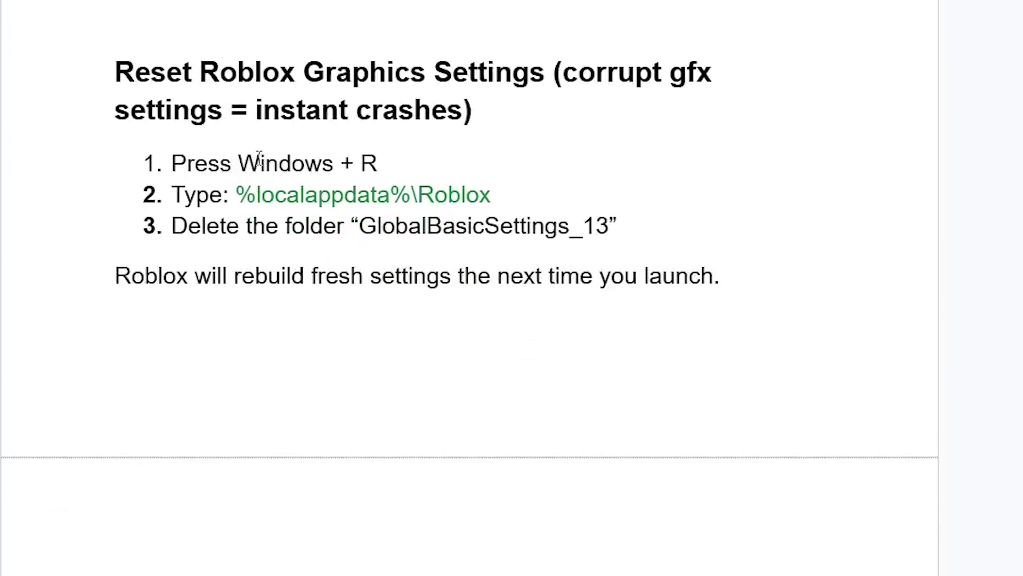
{"action": "left_click_drag", "start_coordinate": [80, 89], "coordinate": [534, 85]}
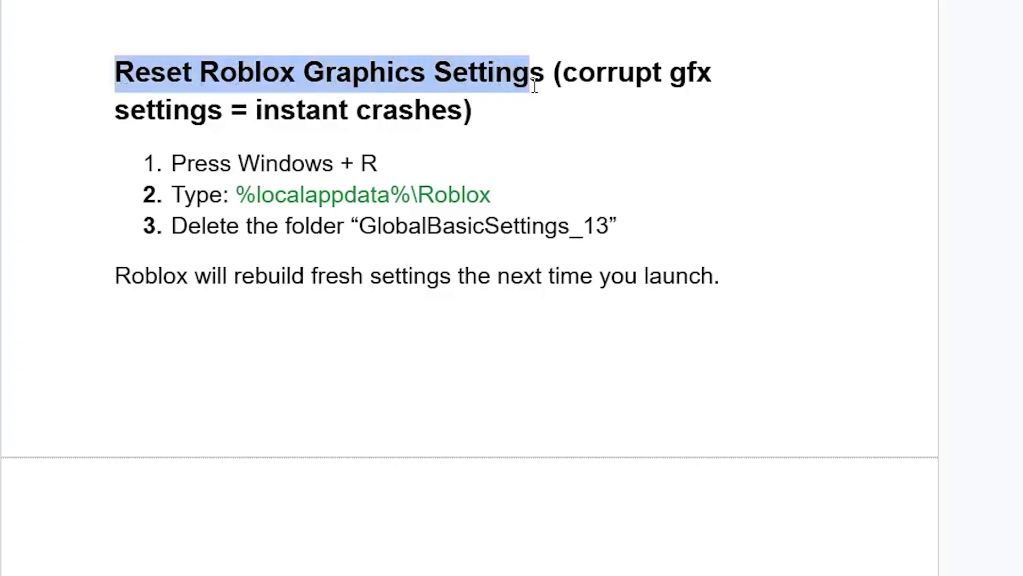
{"action": "left_click", "coordinate": [566, 133]}
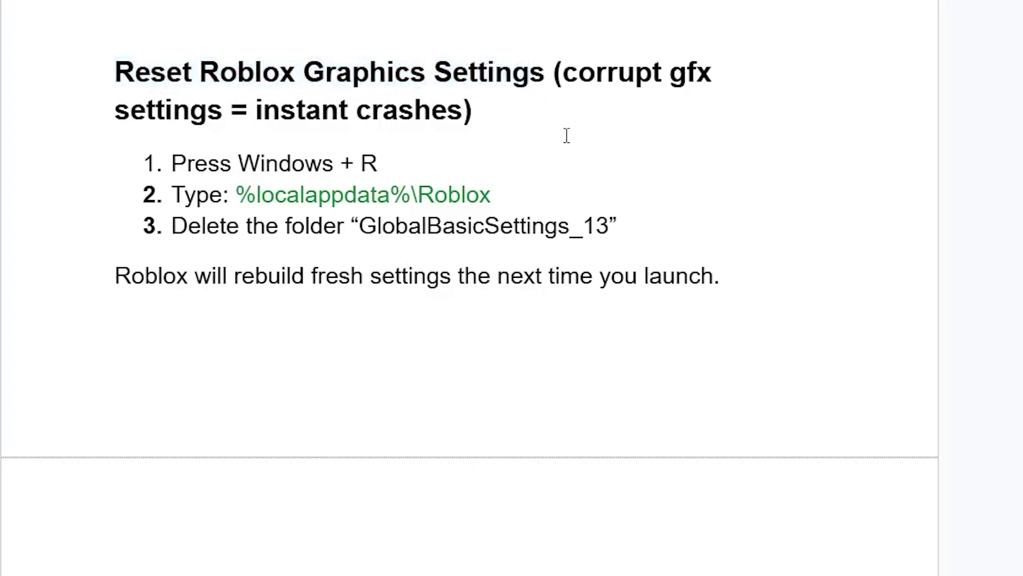
{"action": "left_click_drag", "start_coordinate": [173, 162], "coordinate": [397, 166]}
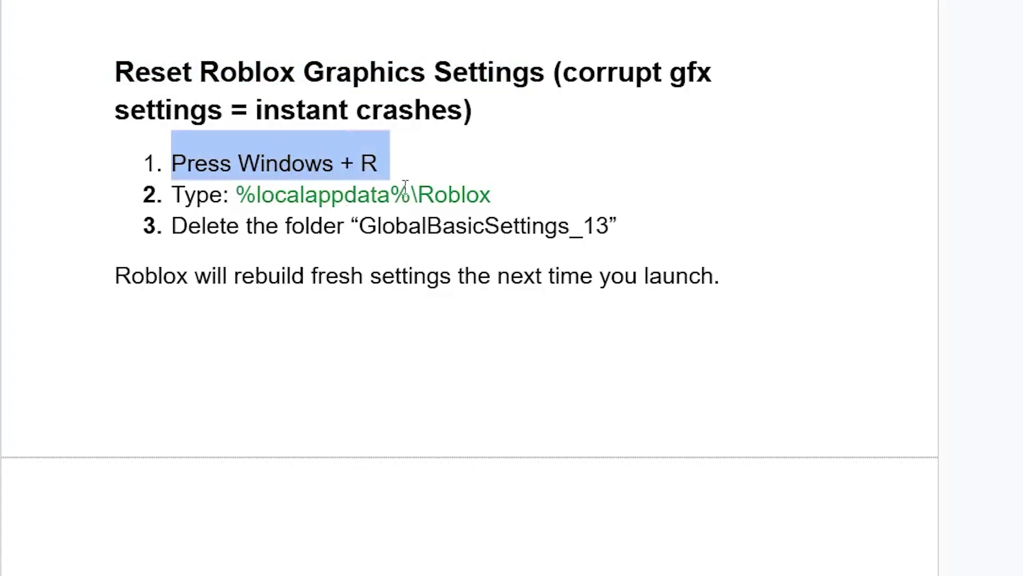
{"action": "left_click_drag", "start_coordinate": [512, 195], "coordinate": [236, 195]}
{"action": "right_click", "coordinate": [313, 183]}
{"action": "left_click", "coordinate": [373, 206]}
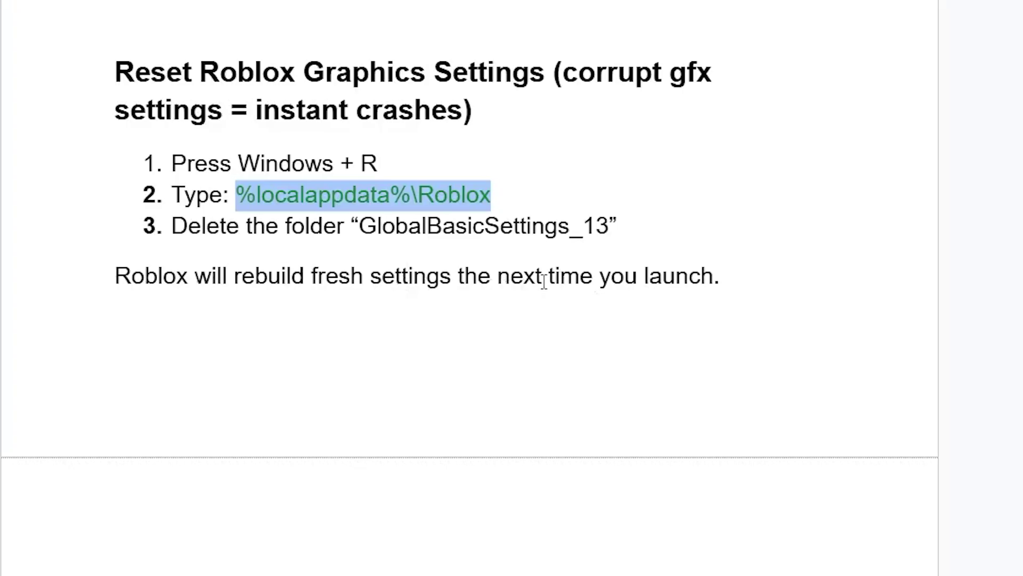
Step: Delete GlobalBasicSettings_13 from the %localappdata%\Roblox folder, then bring the guide document back
{"action": "key", "text": "super+r"}
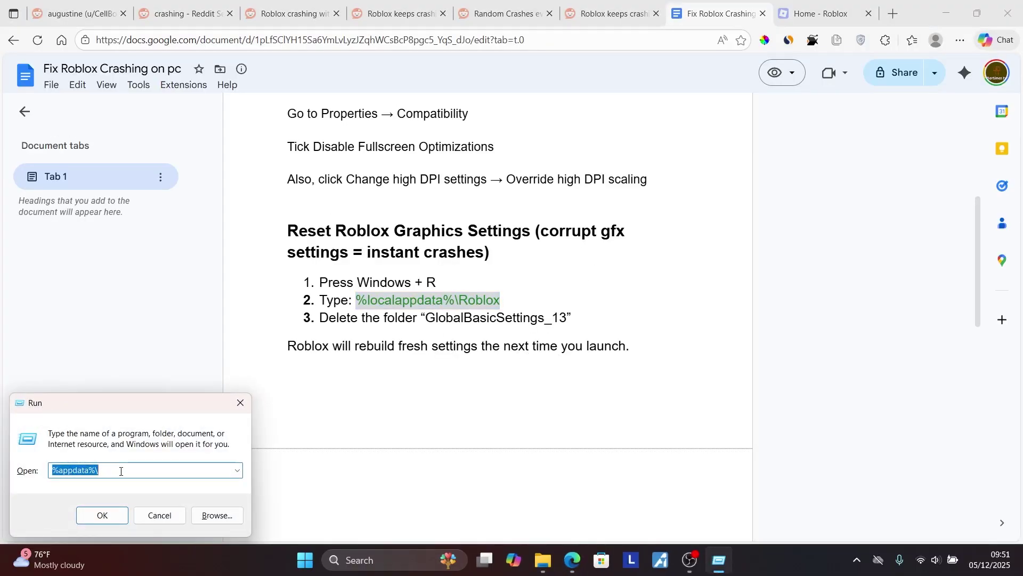
{"action": "key", "text": "ctrl+v"}
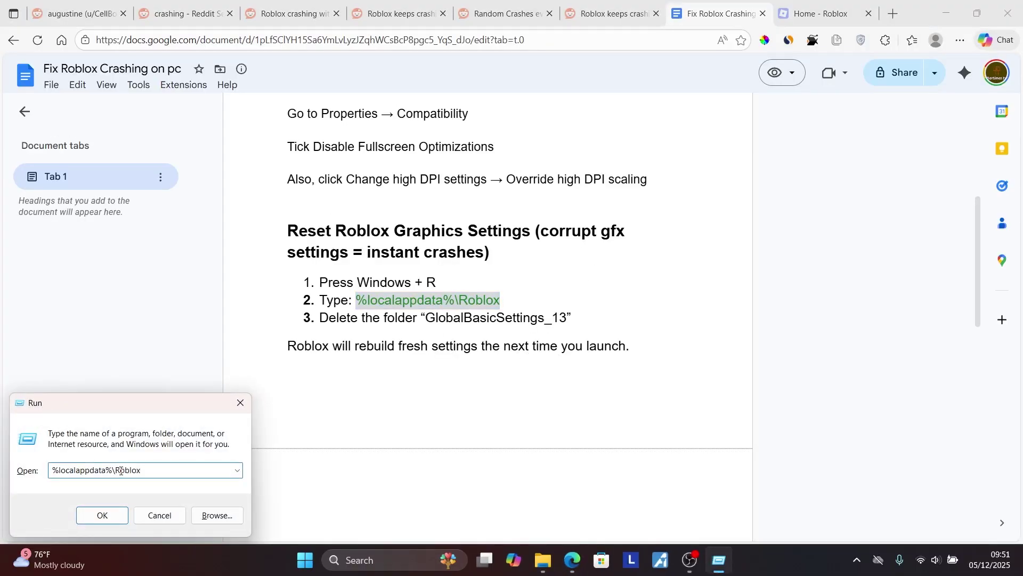
{"action": "left_click", "coordinate": [115, 512]}
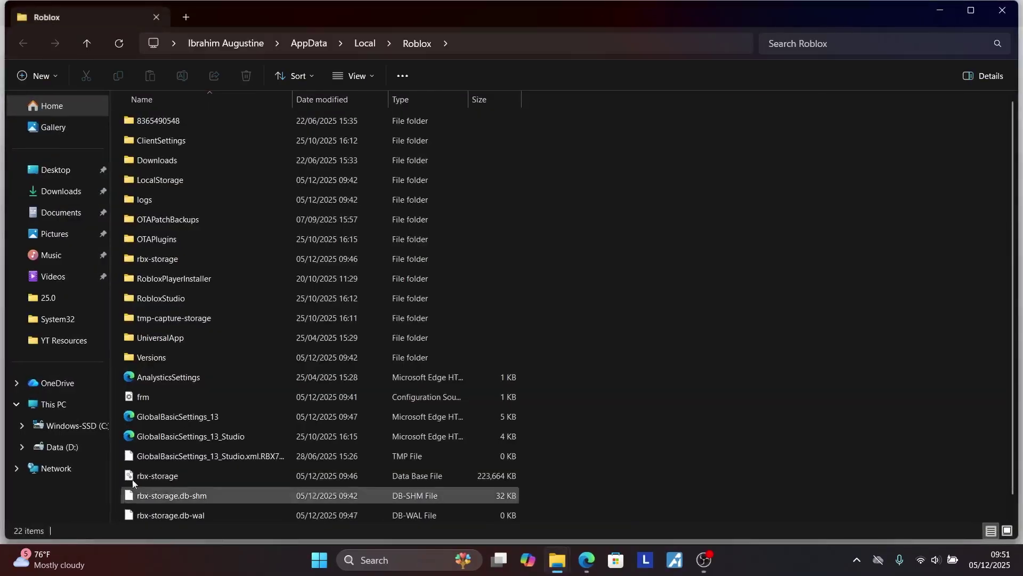
{"action": "left_click", "coordinate": [249, 417]}
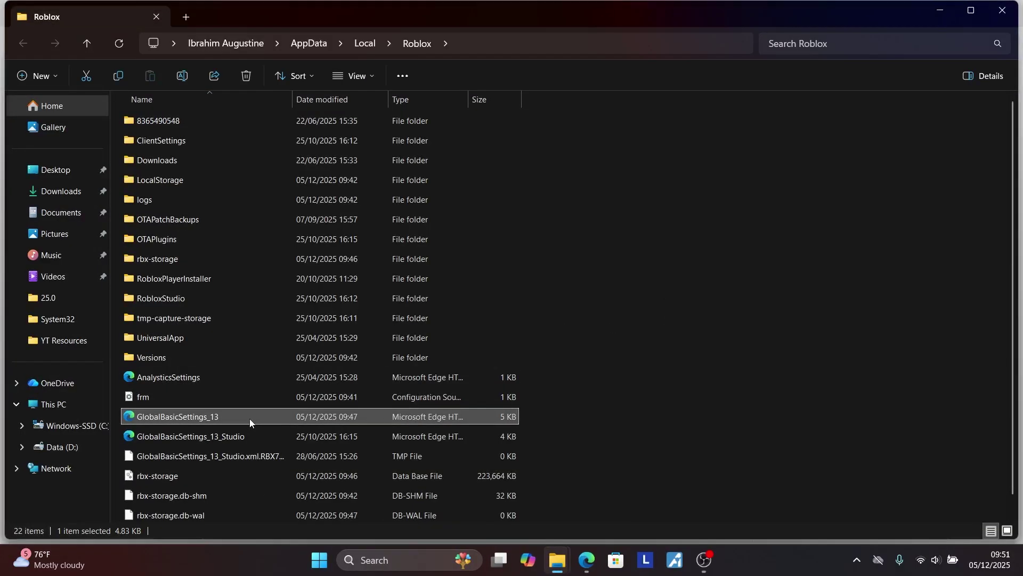
{"action": "key", "text": "Delete"}
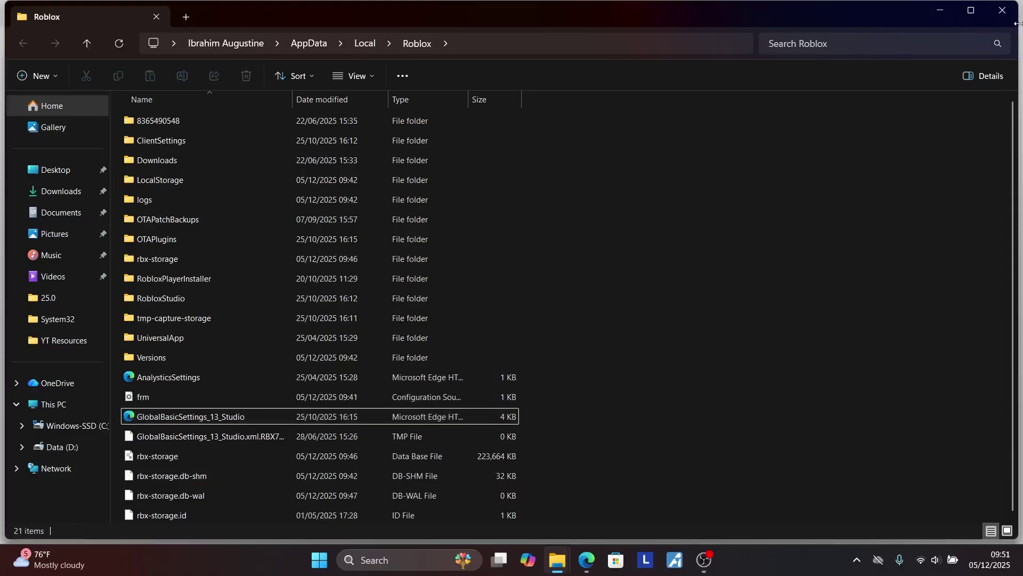
{"action": "left_click", "coordinate": [1002, 10]}
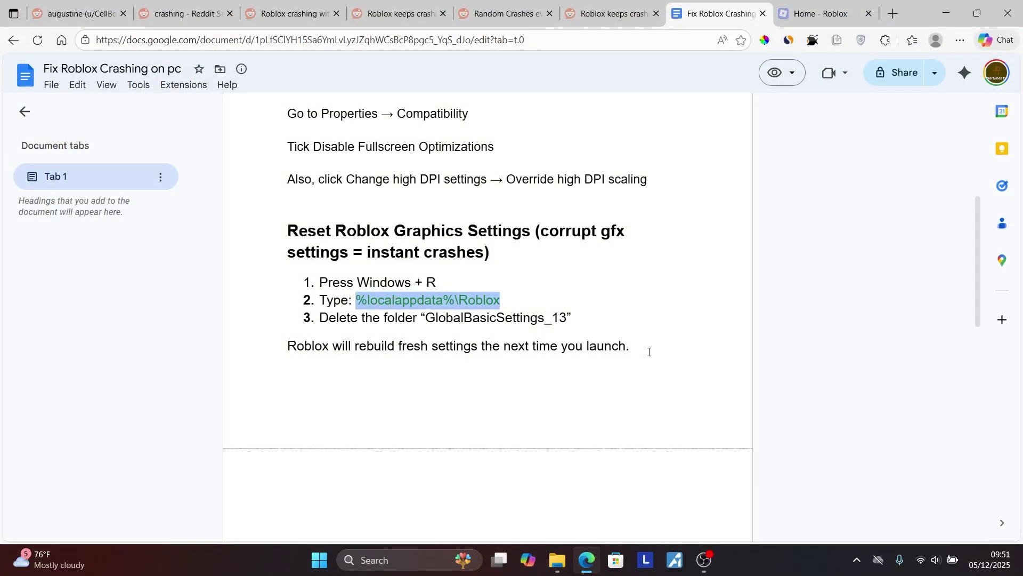
Step: Scroll the guide to the top, highlight the Reddit crashing post's title, then go to Roblox home
{"action": "scroll", "coordinate": [648, 352], "scroll_direction": "up", "scroll_amount": 3}
{"action": "scroll", "coordinate": [649, 352], "scroll_direction": "up", "scroll_amount": 3}
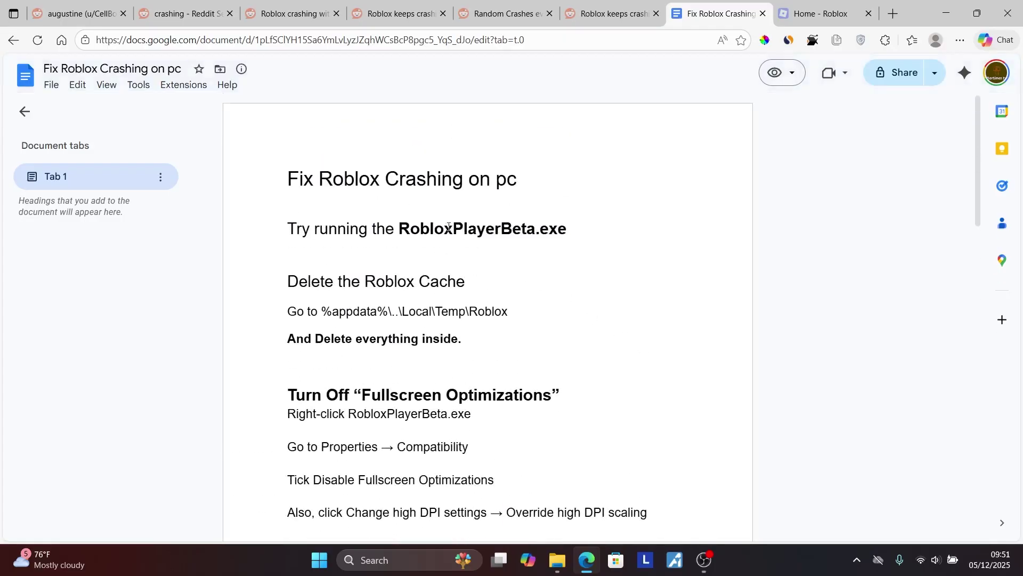
{"action": "left_click", "coordinate": [595, 12]}
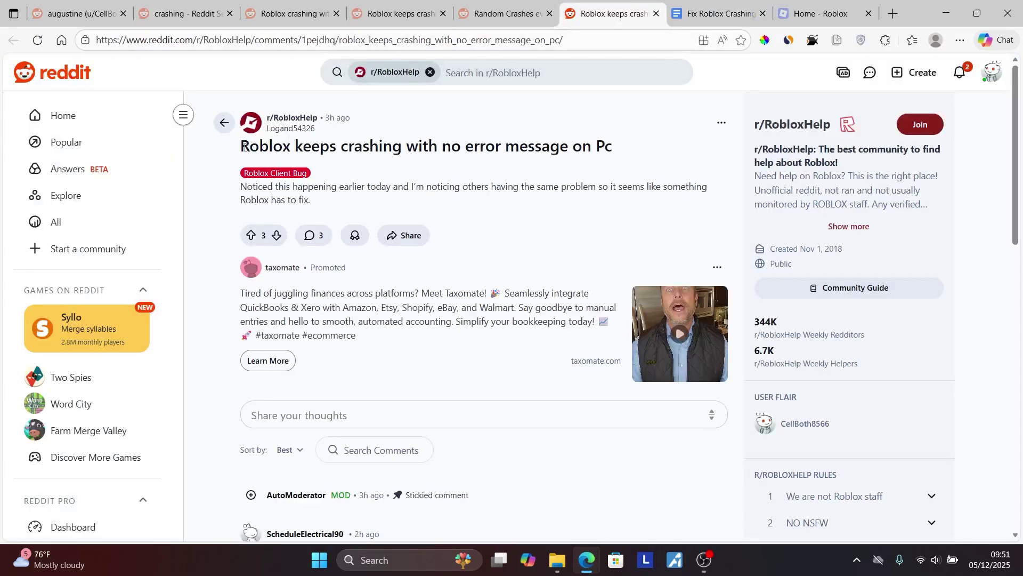
{"action": "left_click_drag", "start_coordinate": [235, 154], "coordinate": [550, 150]}
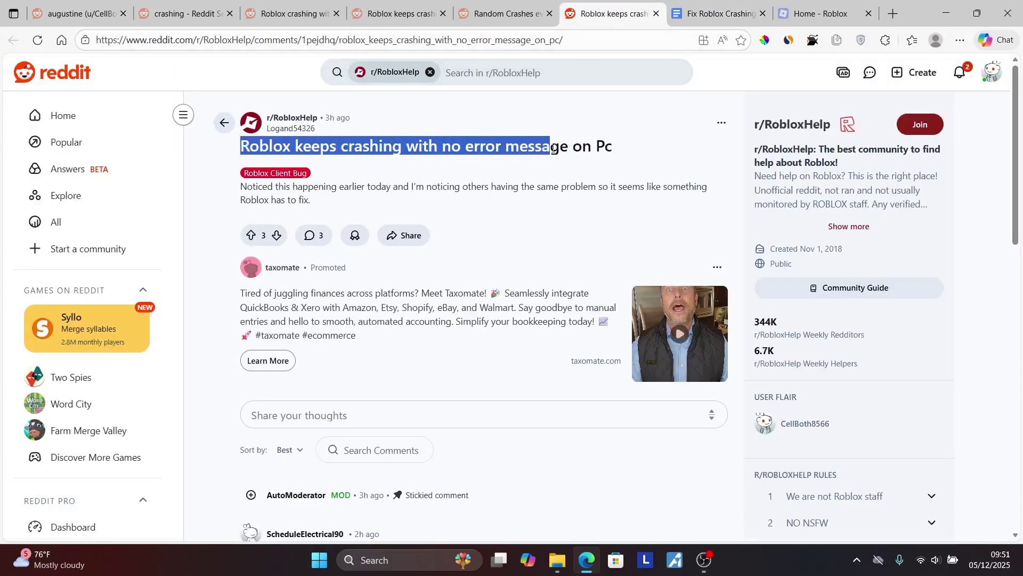
{"action": "left_click", "coordinate": [415, 187]}
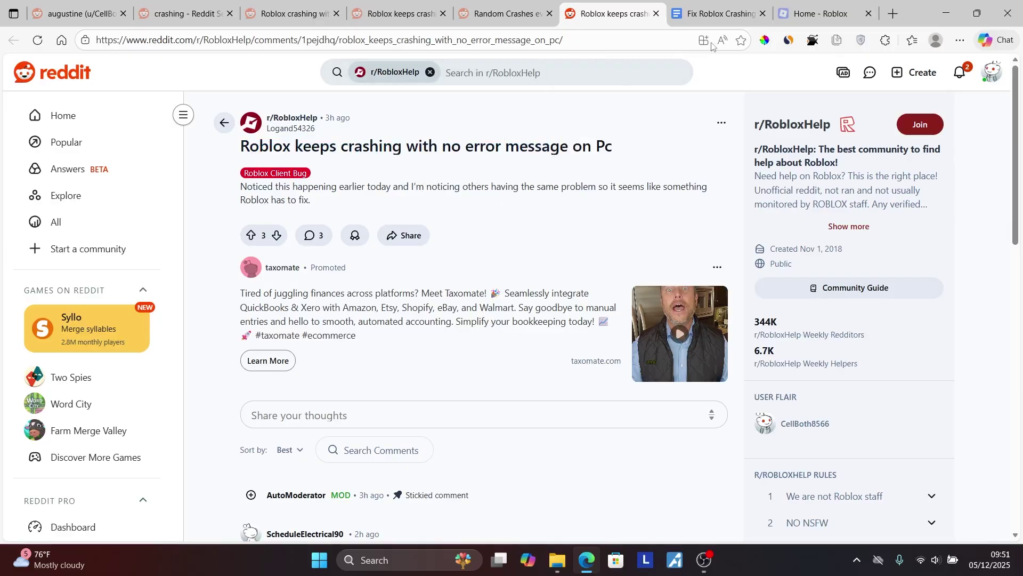
{"action": "left_click", "coordinate": [816, 13]}
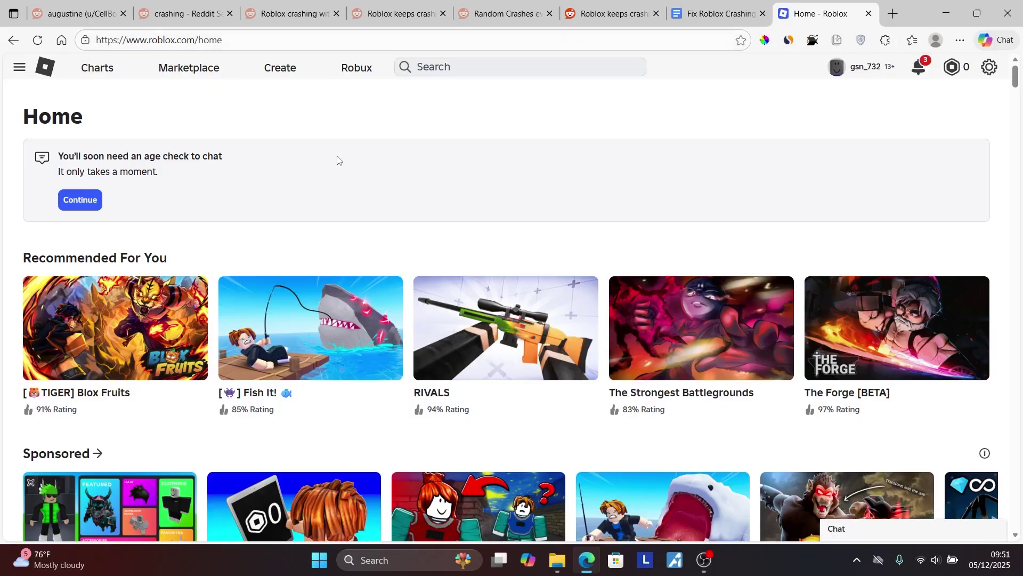
Step: Browse the Roblox home page and the guide, ending on the Reddit 'Roblox keeps crashing' post
{"action": "scroll", "coordinate": [337, 160], "scroll_direction": "down", "scroll_amount": 3}
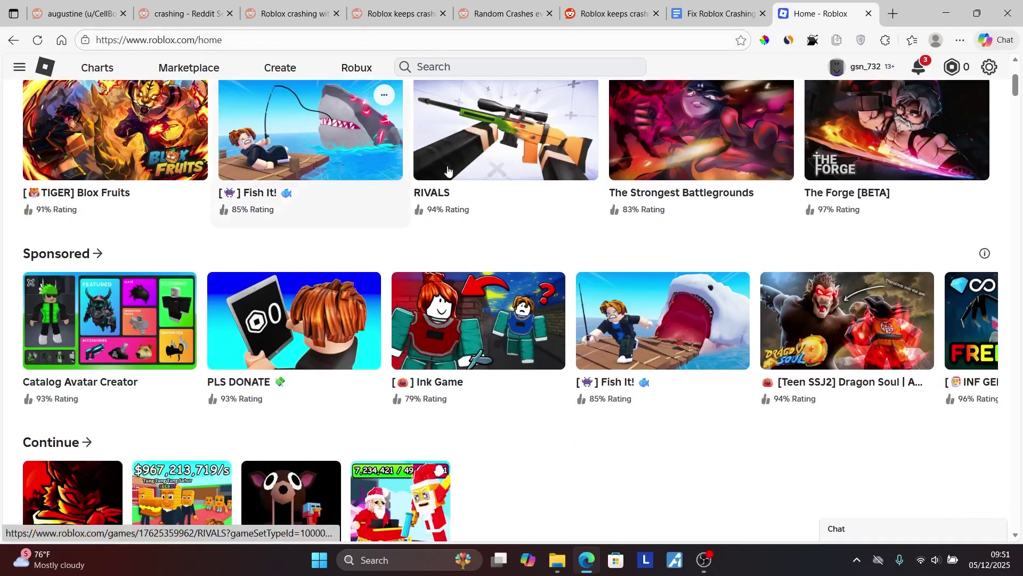
{"action": "left_click", "coordinate": [700, 14]}
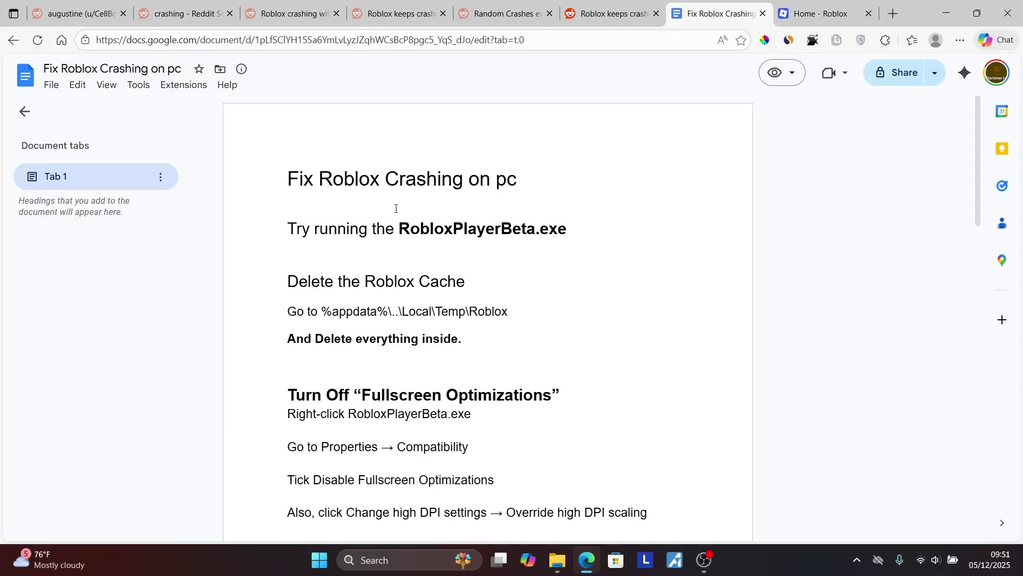
{"action": "left_click", "coordinate": [818, 14]}
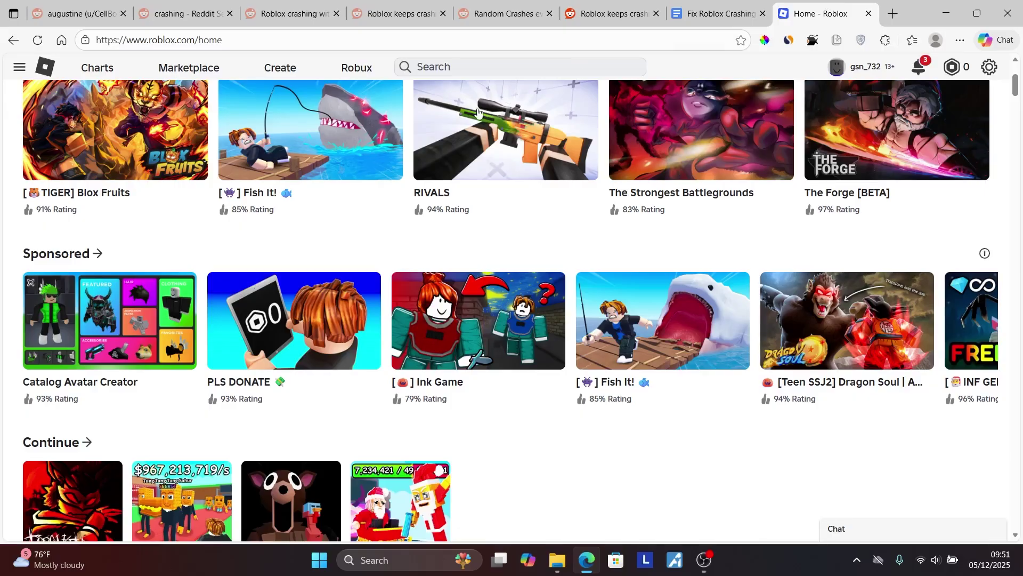
{"action": "scroll", "coordinate": [462, 131], "scroll_direction": "up", "scroll_amount": 3}
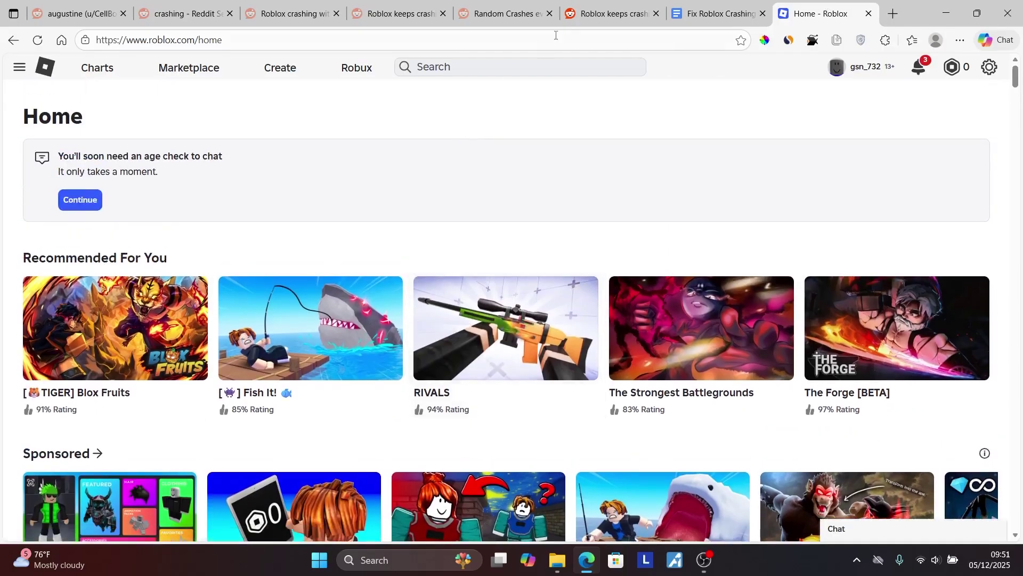
{"action": "left_click", "coordinate": [629, 4]}
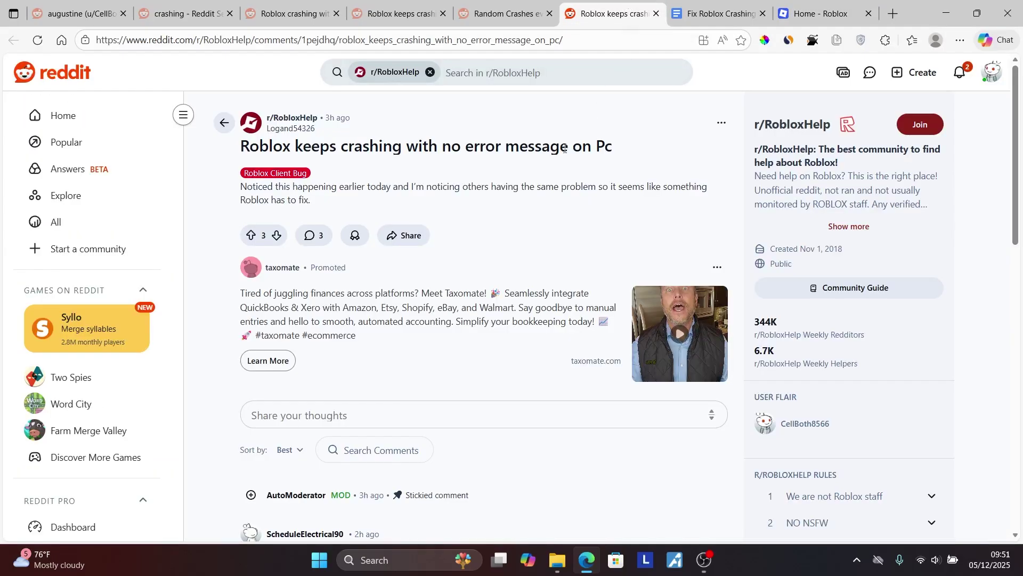